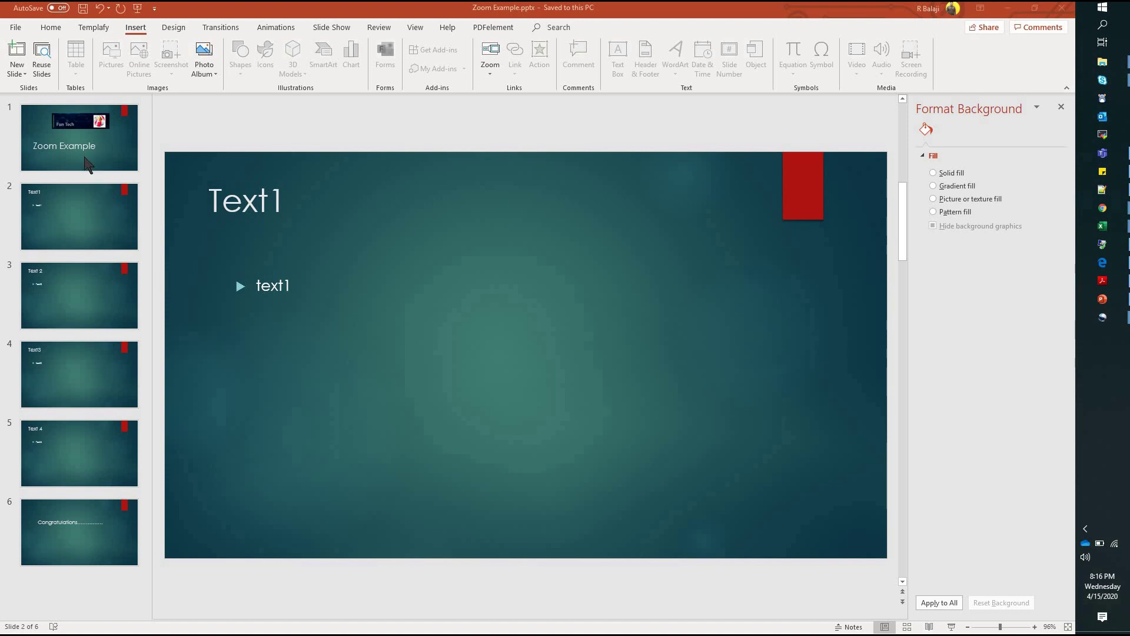
Step: Look through the Text1, Text3 and Congratulations slides in the deck
{"action": "left_click", "coordinate": [100, 213]}
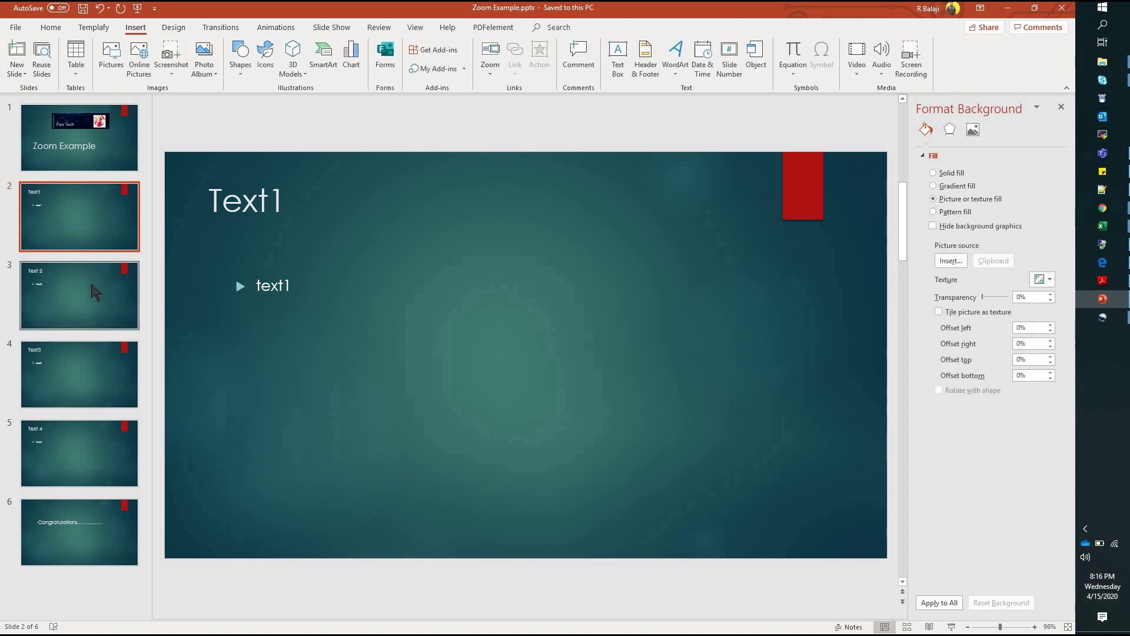
{"action": "left_click", "coordinate": [95, 291]}
{"action": "left_click", "coordinate": [83, 377]}
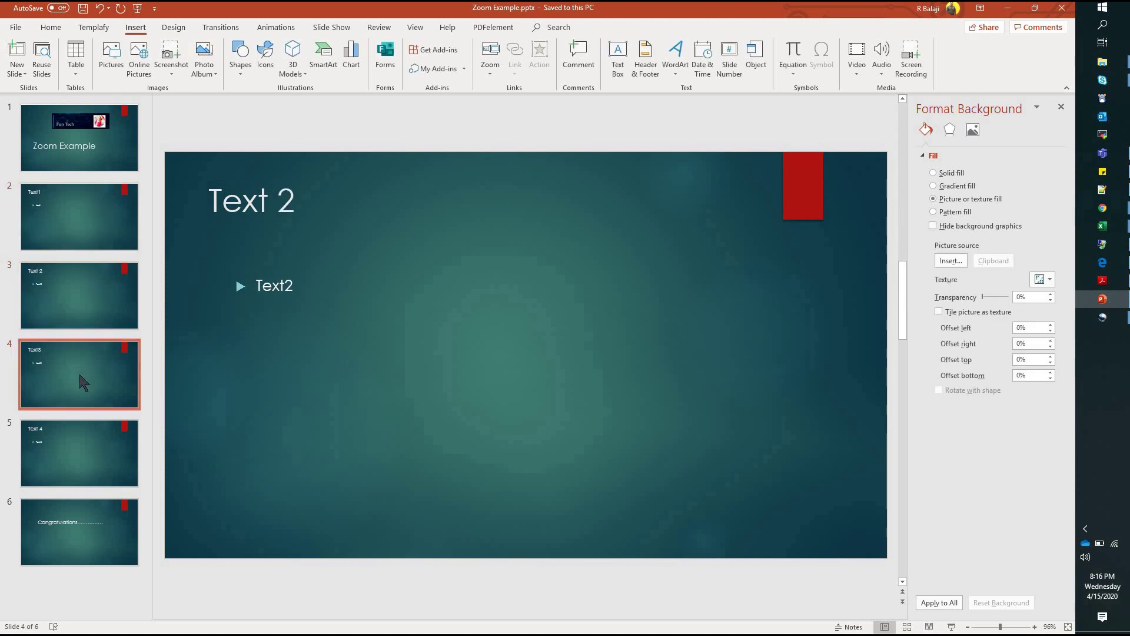
{"action": "left_click", "coordinate": [83, 450]}
{"action": "left_click", "coordinate": [89, 521]}
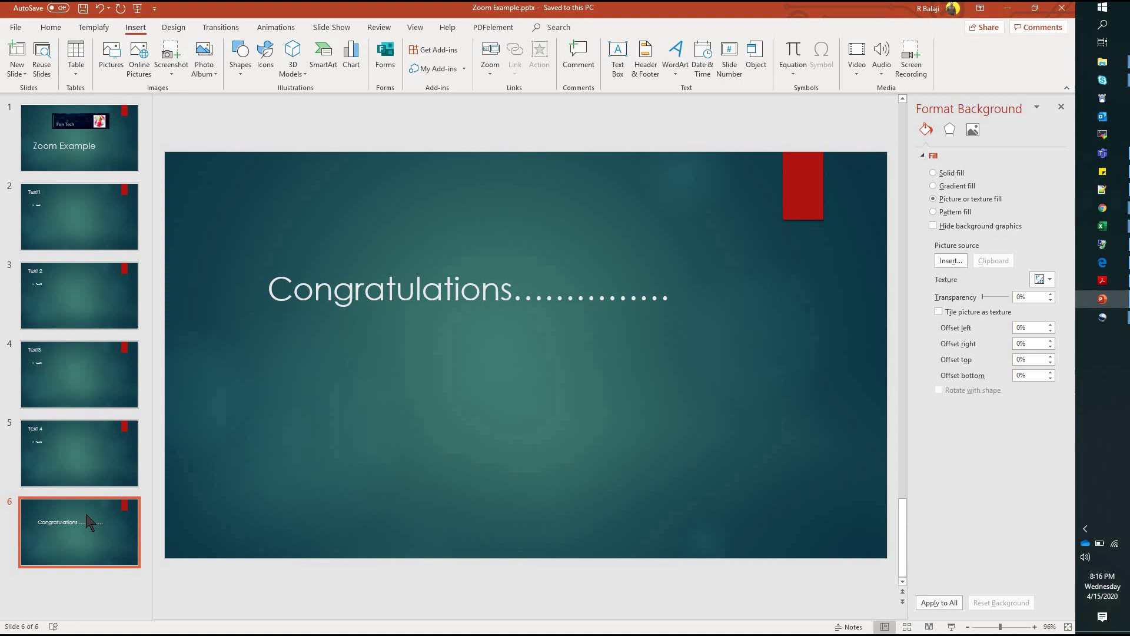
Step: Insert a new slide after the title slide and delete both its placeholders
{"action": "left_click", "coordinate": [79, 177]}
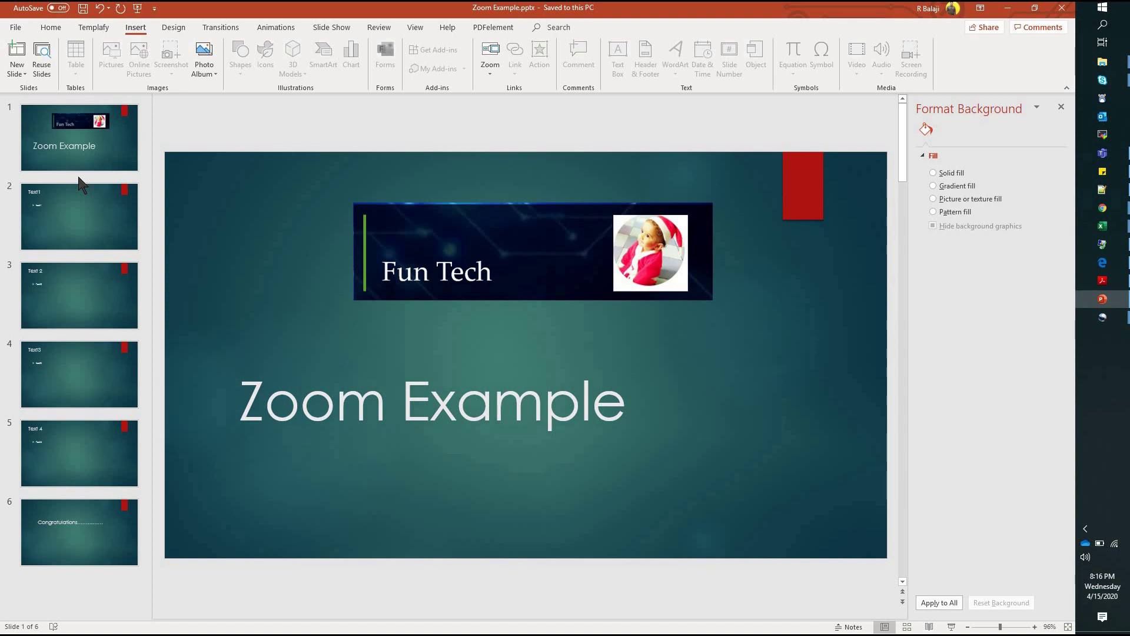
{"action": "right_click", "coordinate": [79, 176]}
{"action": "left_click", "coordinate": [108, 214]}
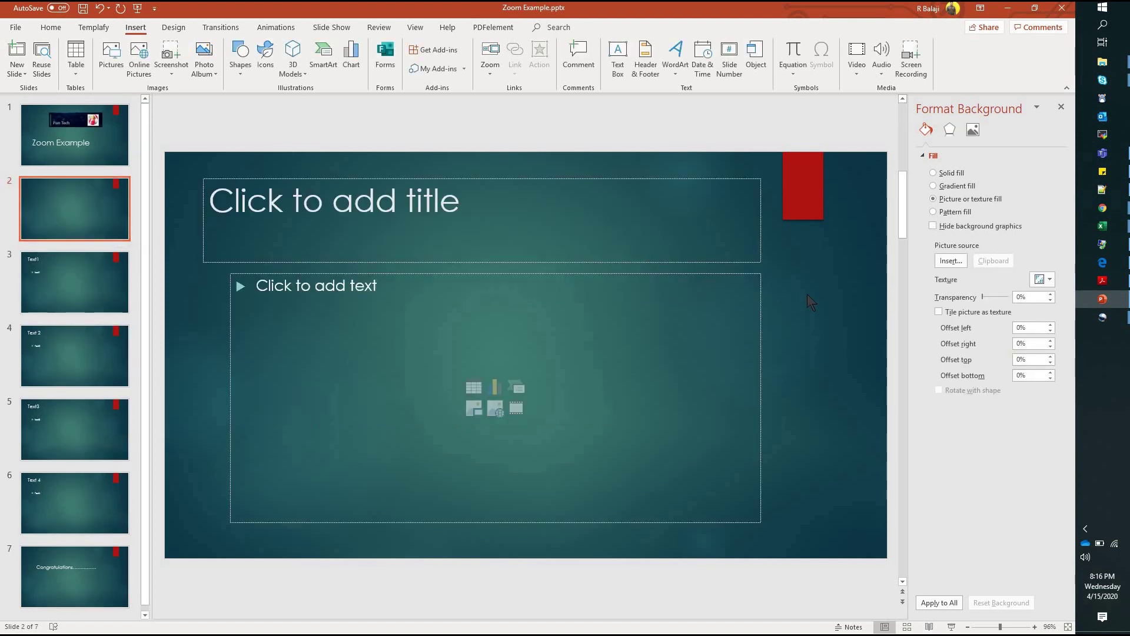
{"action": "key", "text": "ctrl+a"}
{"action": "key", "text": "Delete"}
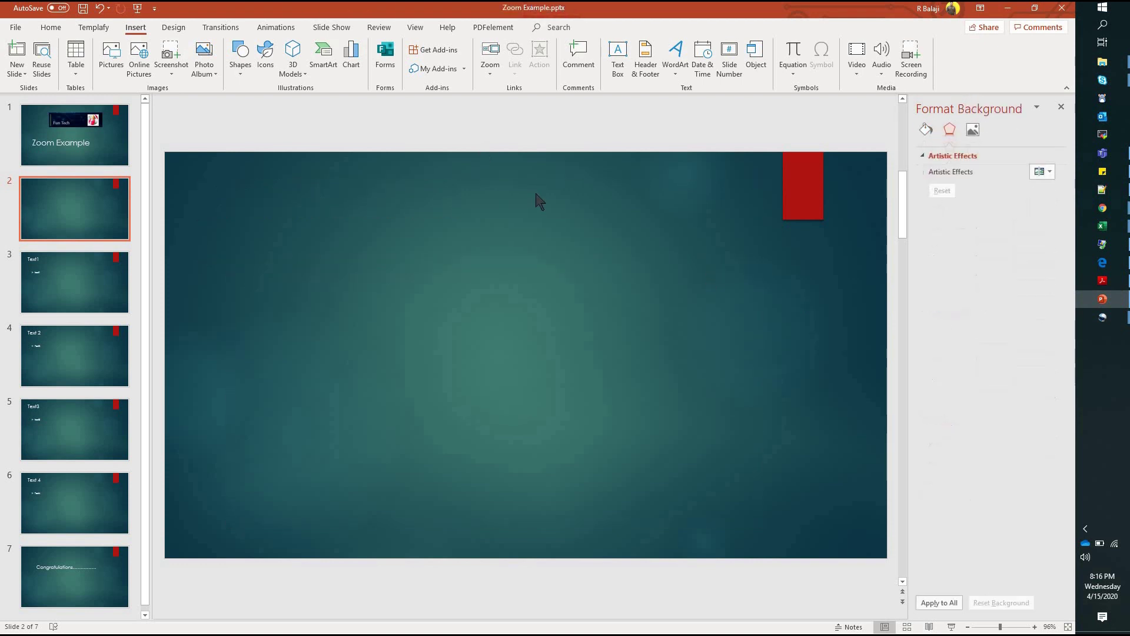
Step: Insert slide zooms for 3. Text1, 4. Text 2 and 5. Text3 onto the empty slide
{"action": "left_click", "coordinate": [493, 69]}
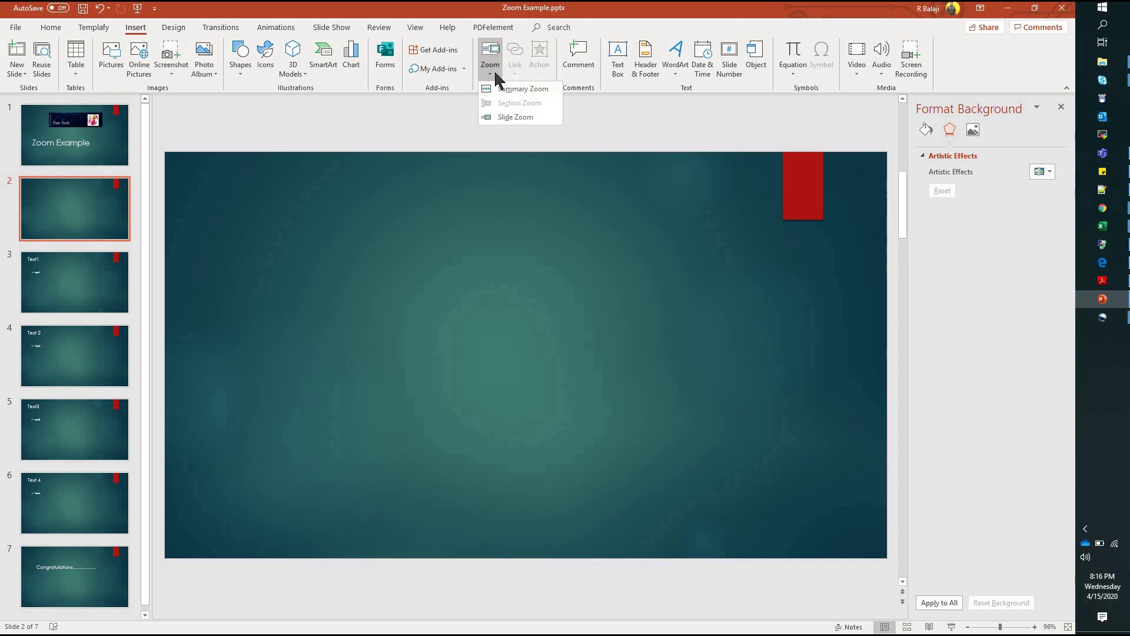
{"action": "left_click", "coordinate": [511, 117]}
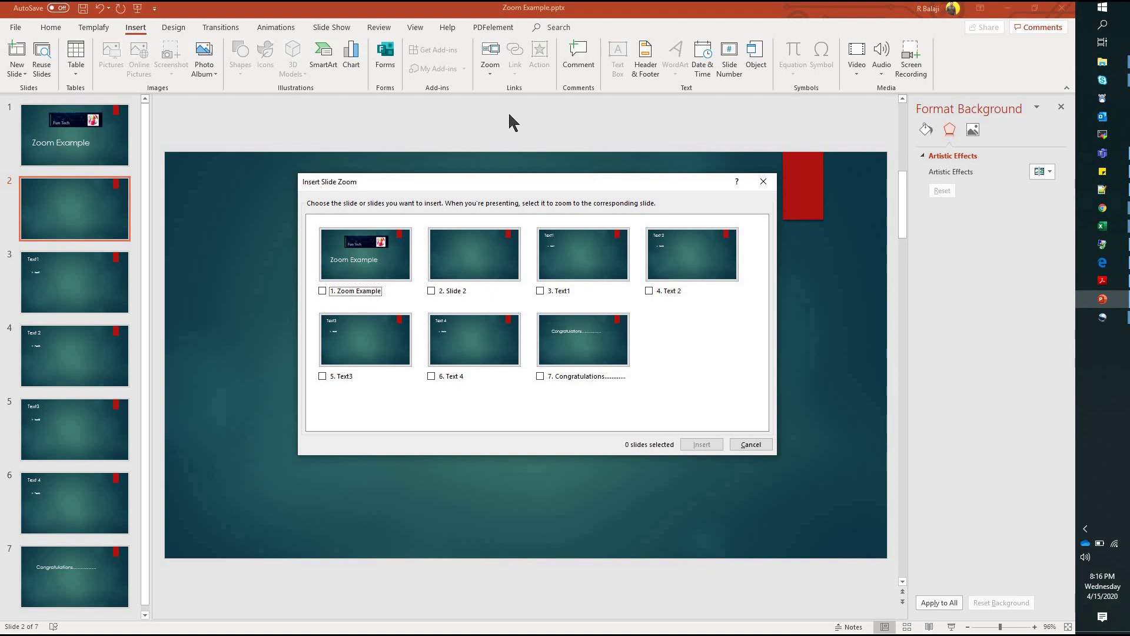
{"action": "left_click", "coordinate": [540, 290]}
{"action": "left_click", "coordinate": [649, 289]}
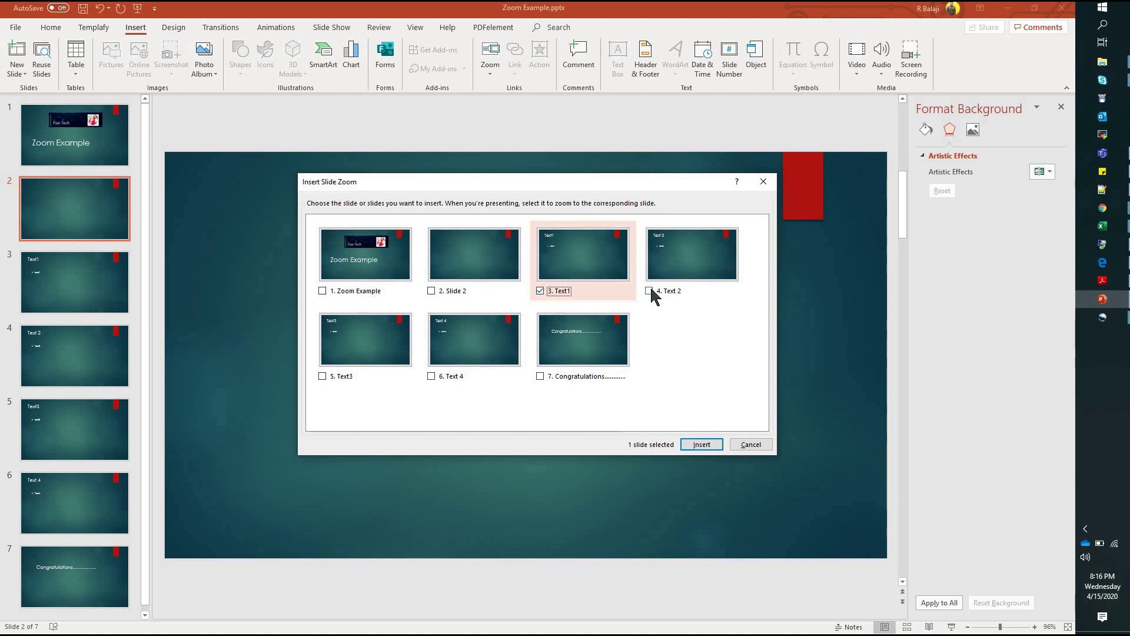
{"action": "left_click", "coordinate": [321, 375]}
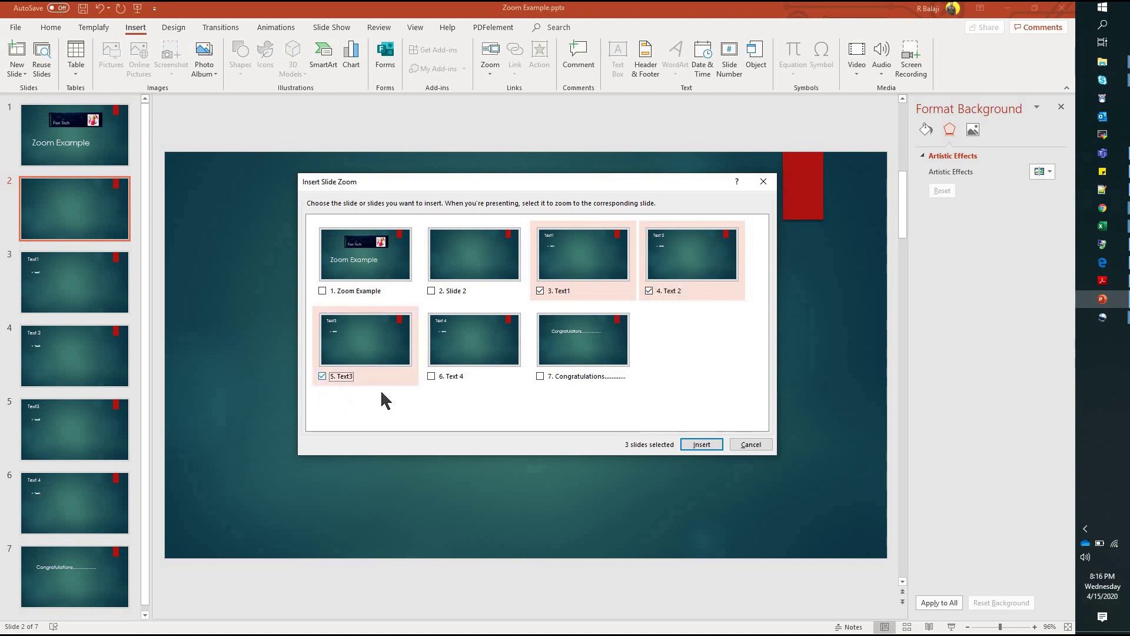
{"action": "left_click", "coordinate": [701, 444]}
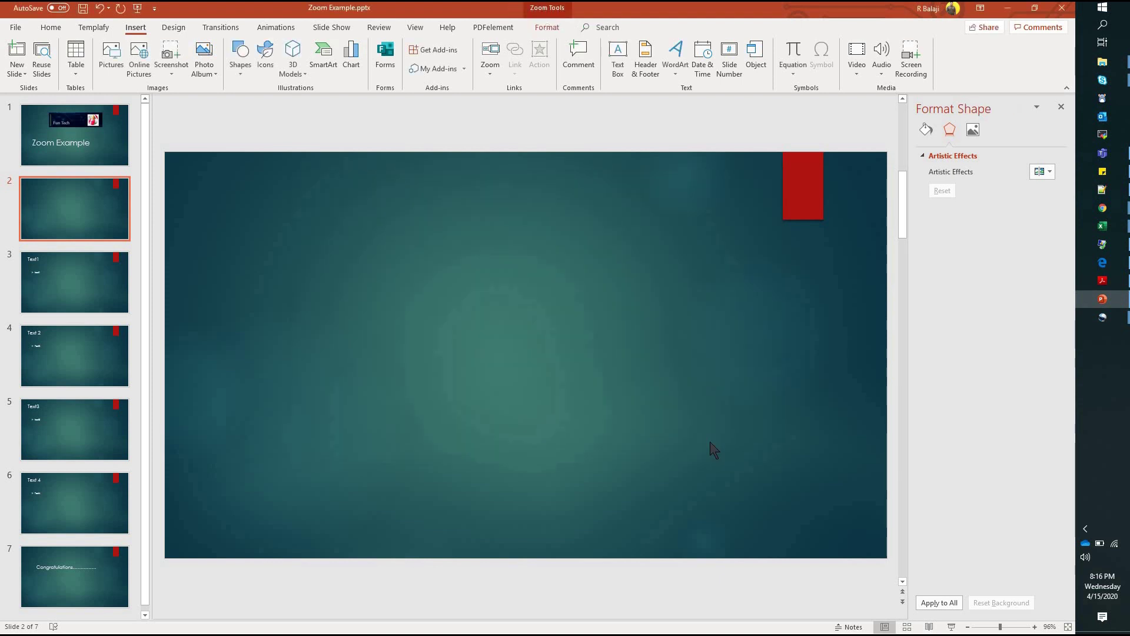
Step: Arrange the zooms diagonally: Text1 upper left, Text 2 centre, Text3 lower right
{"action": "left_click", "coordinate": [645, 373]}
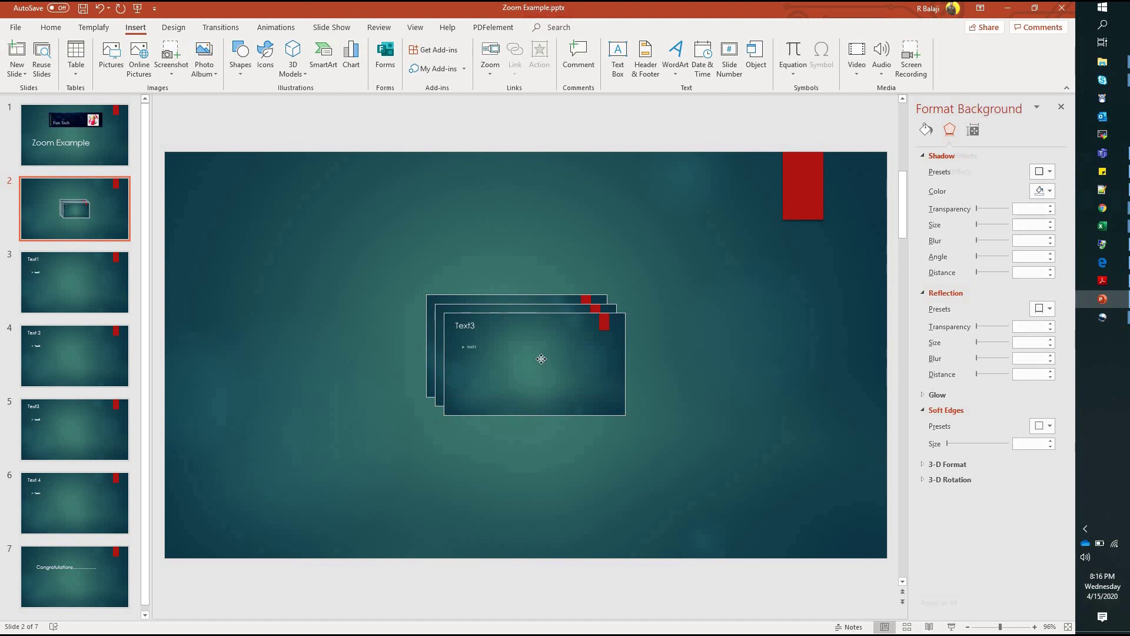
{"action": "left_click_drag", "start_coordinate": [589, 383], "coordinate": [742, 466]}
{"action": "left_click_drag", "start_coordinate": [487, 348], "coordinate": [505, 374]}
{"action": "left_click_drag", "start_coordinate": [465, 313], "coordinate": [207, 176]}
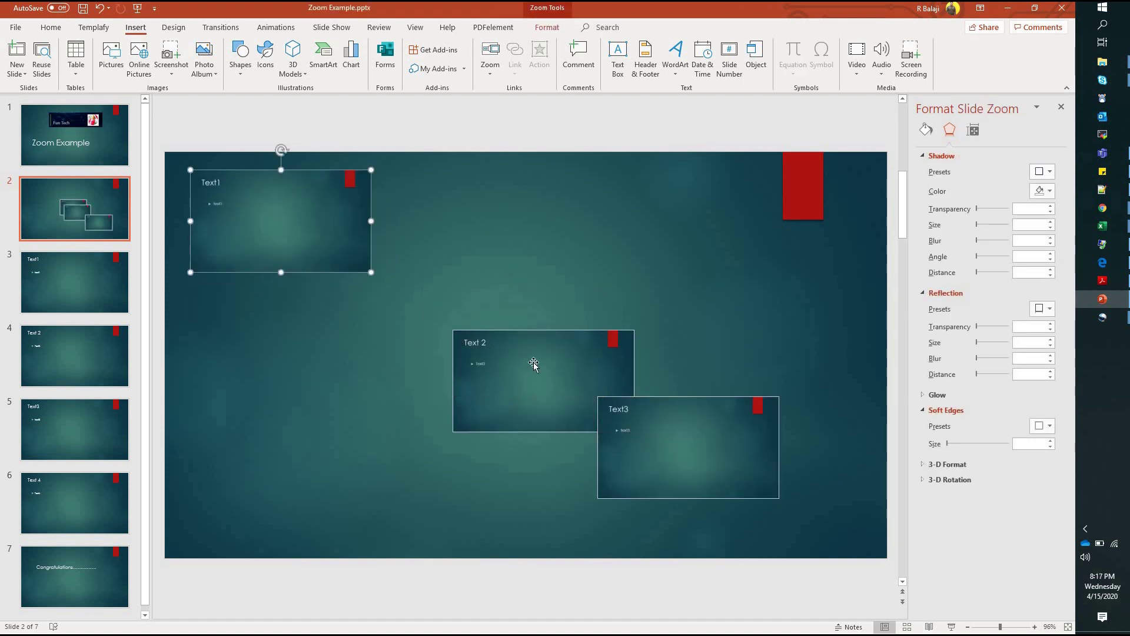
{"action": "left_click_drag", "start_coordinate": [569, 397], "coordinate": [513, 338]}
{"action": "left_click_drag", "start_coordinate": [696, 433], "coordinate": [725, 429]}
{"action": "left_click_drag", "start_coordinate": [512, 346], "coordinate": [513, 347]}
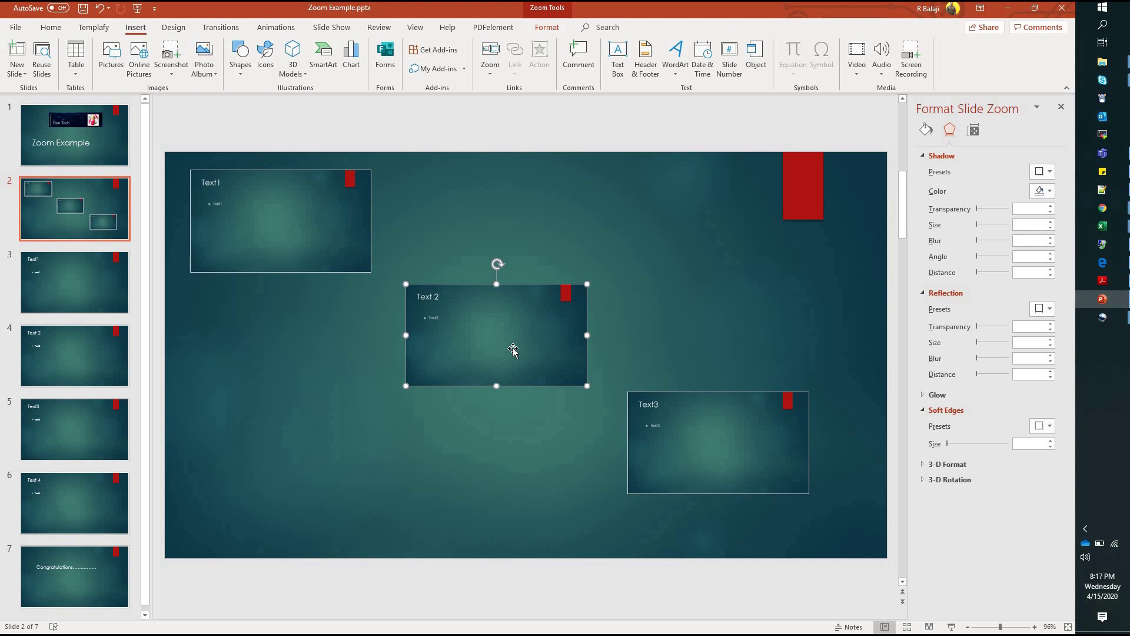
Step: With the Text1 zoom selected, run the slide show from the beginning to test the zooms
{"action": "left_click", "coordinate": [337, 207]}
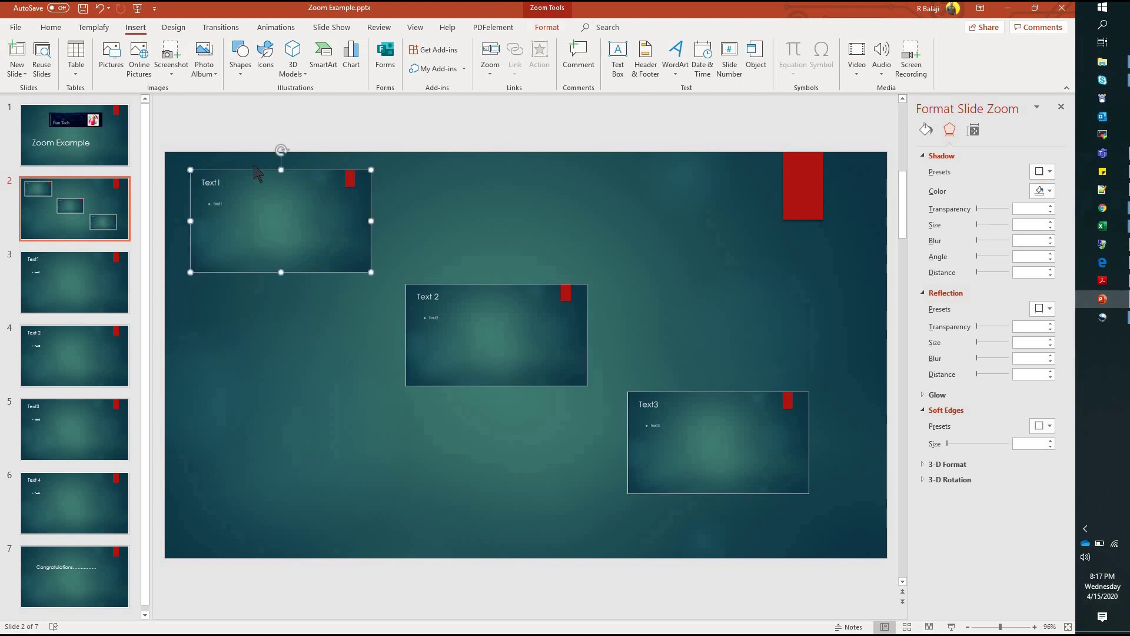
{"action": "left_click", "coordinate": [556, 29]}
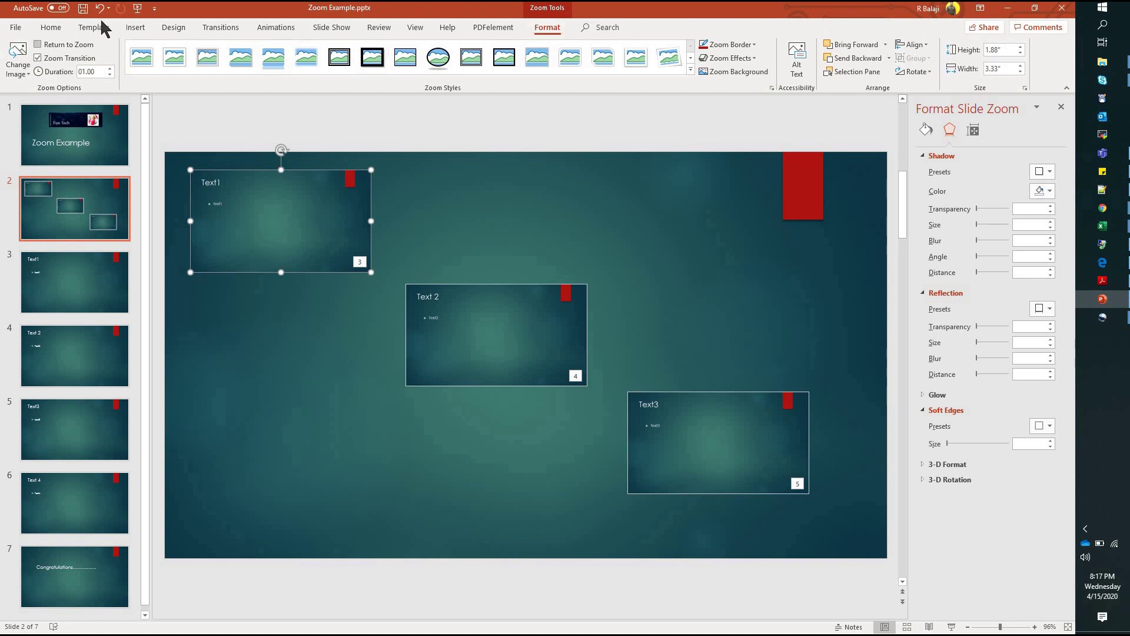
{"action": "left_click", "coordinate": [139, 9]}
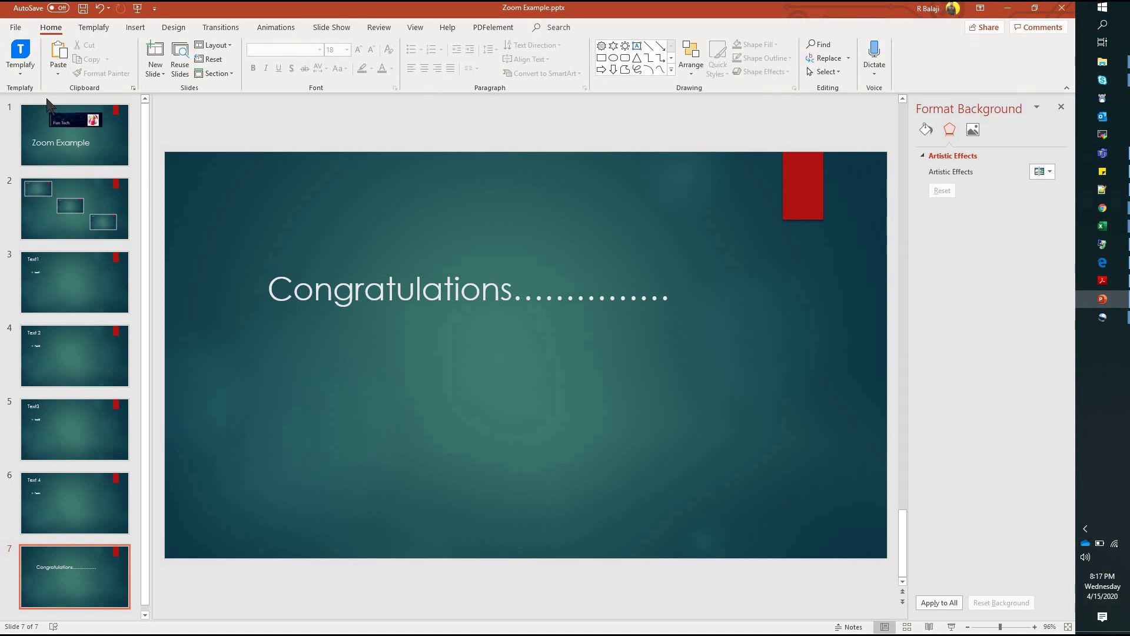
Step: Turn on Return to Zoom for the Text3 zoom, then replay the show from the beginning
{"action": "left_click", "coordinate": [61, 201]}
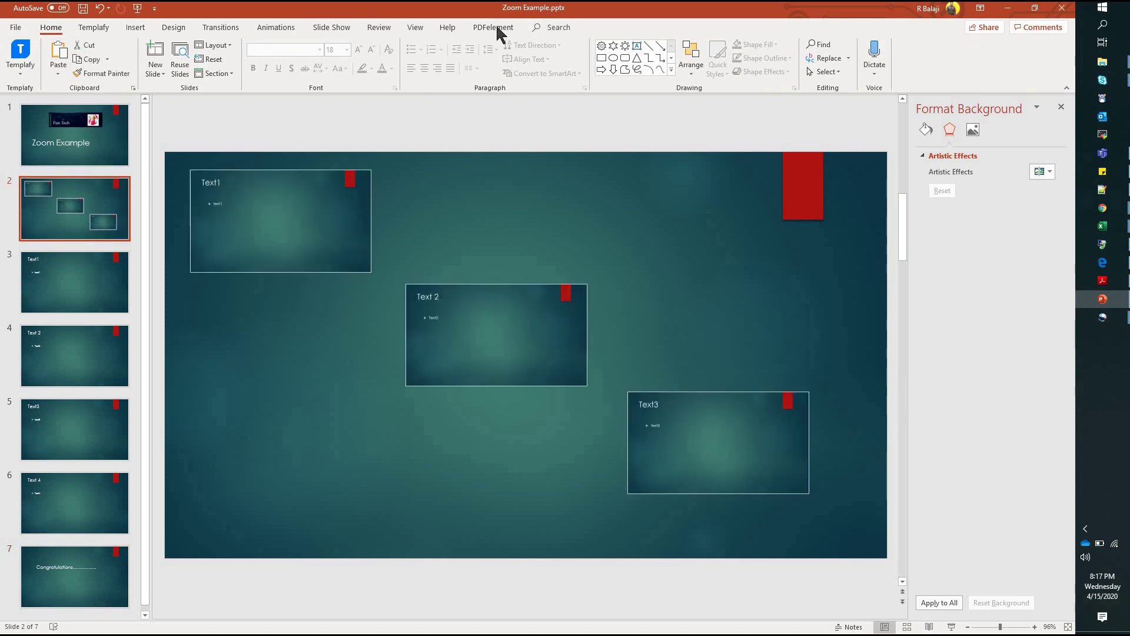
{"action": "left_click", "coordinate": [243, 208]}
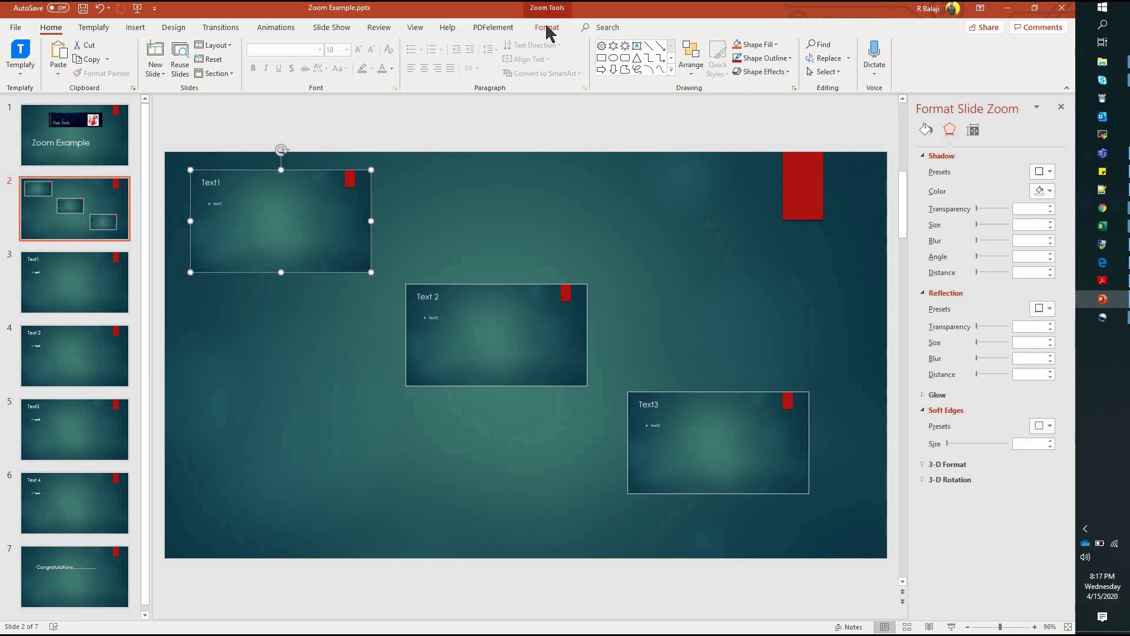
{"action": "left_click", "coordinate": [546, 27]}
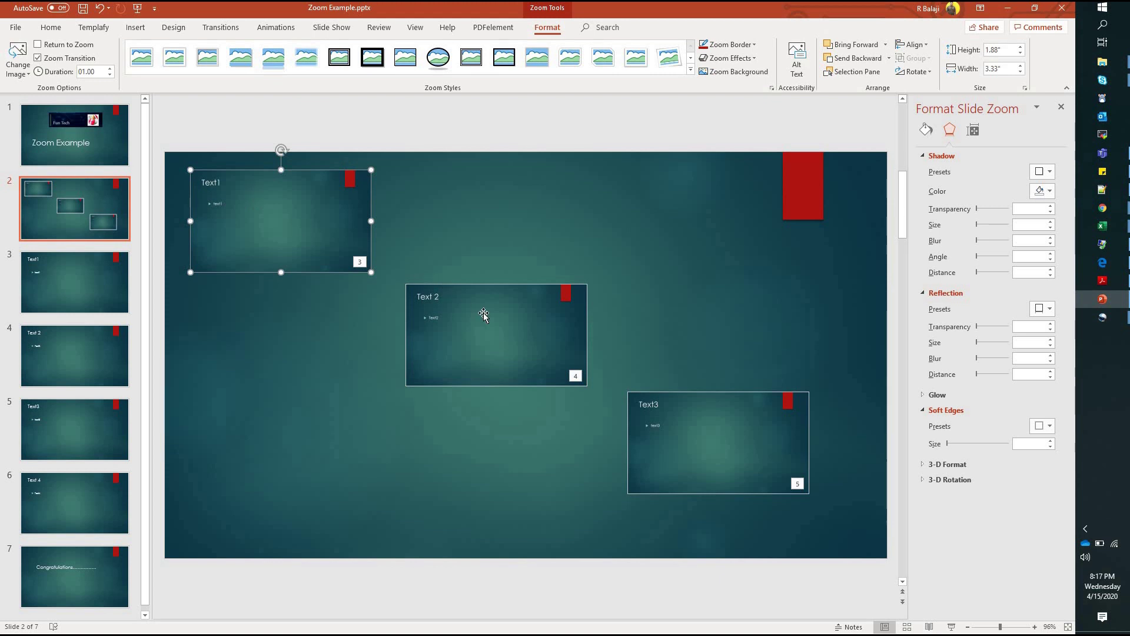
{"action": "left_click", "coordinate": [710, 424]}
{"action": "left_click", "coordinate": [68, 46]}
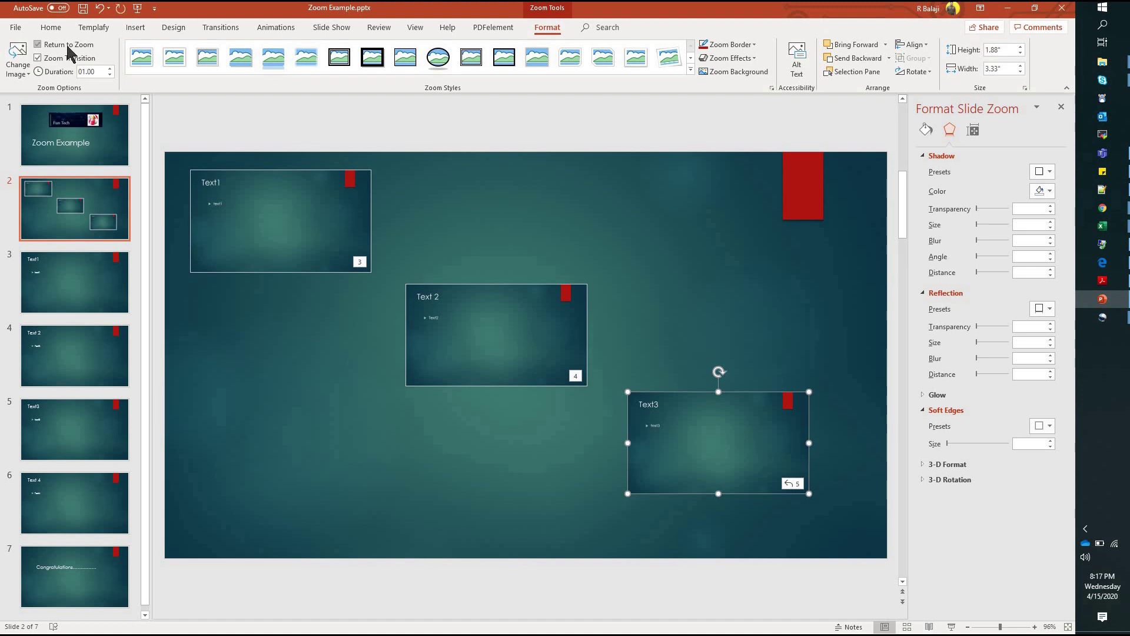
{"action": "left_click", "coordinate": [137, 8]}
{"action": "key", "text": "Right"}
{"action": "key", "text": "Right"}
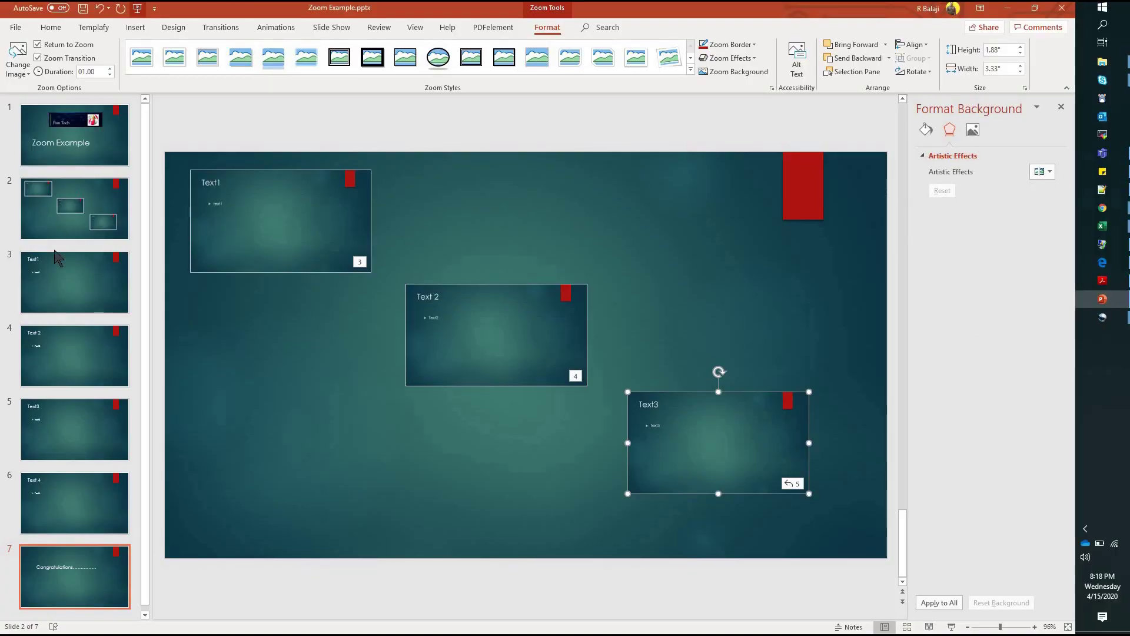
Step: Add a section named Text1 starting at the Text1 slide (slide 3)
{"action": "left_click", "coordinate": [51, 383]}
{"action": "left_click", "coordinate": [67, 282]}
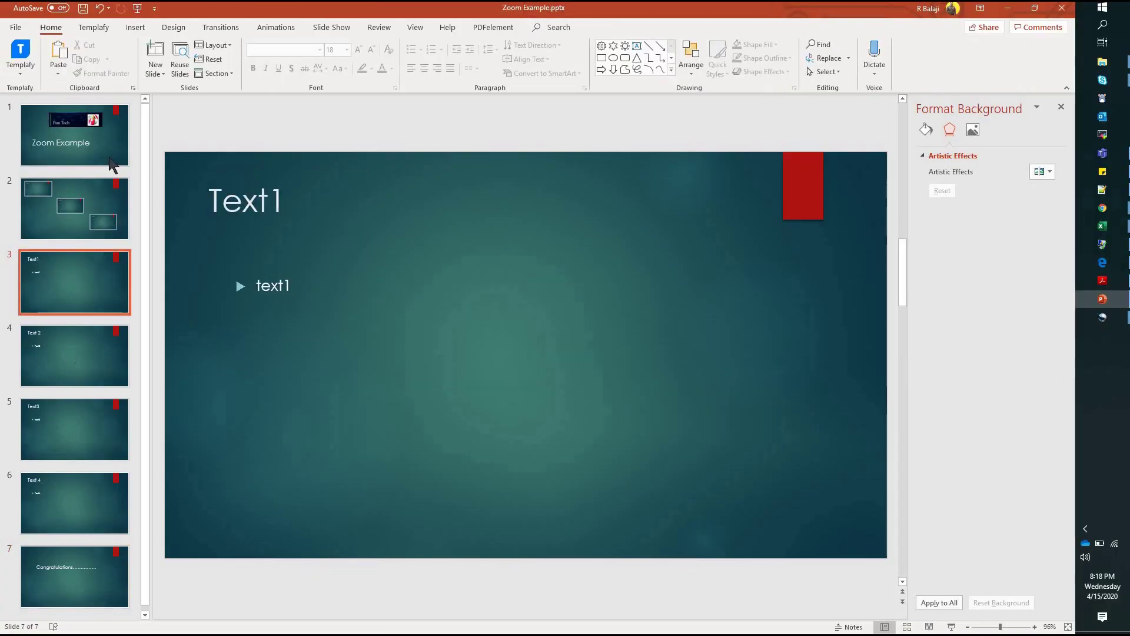
{"action": "left_click", "coordinate": [73, 244]}
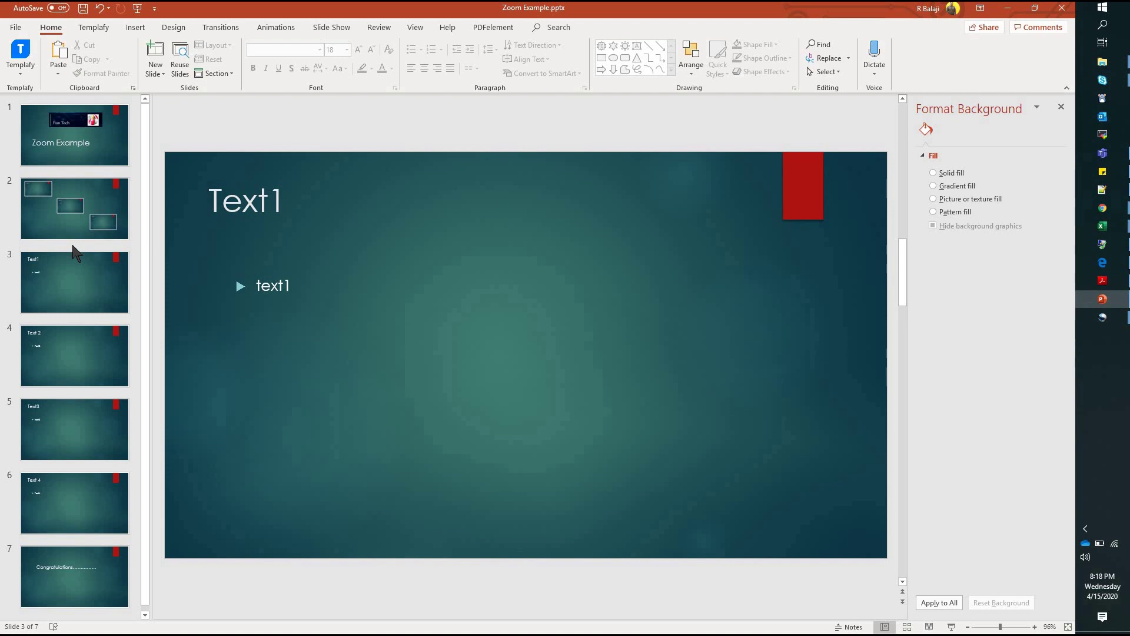
{"action": "right_click", "coordinate": [75, 246]}
{"action": "left_click", "coordinate": [105, 305]}
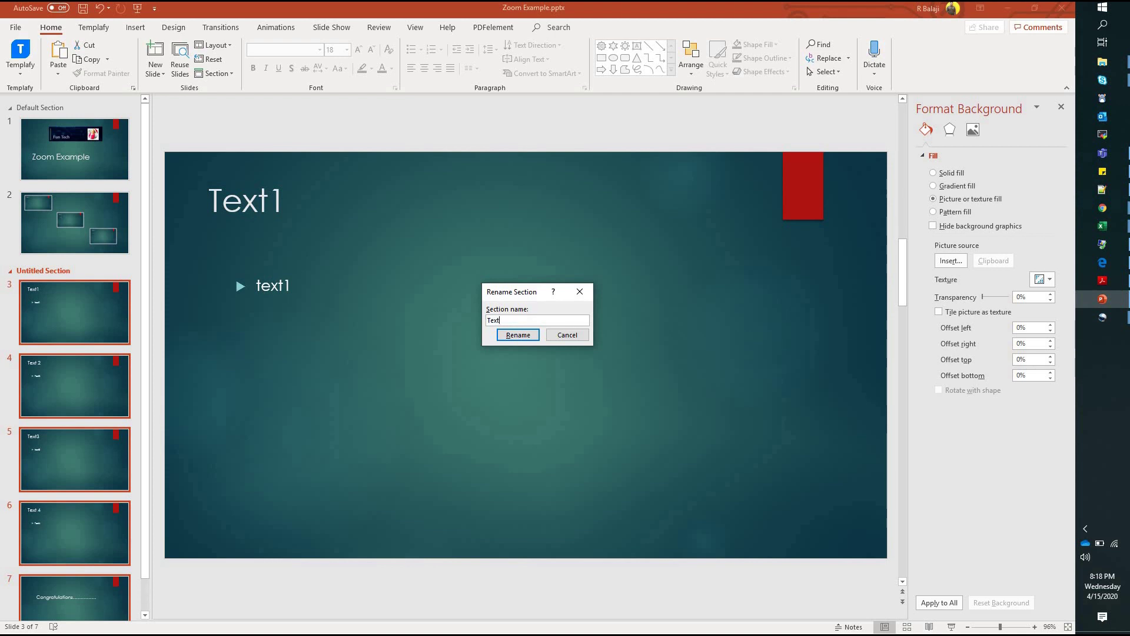
{"action": "type", "text": "1"}
{"action": "left_click", "coordinate": [518, 335]}
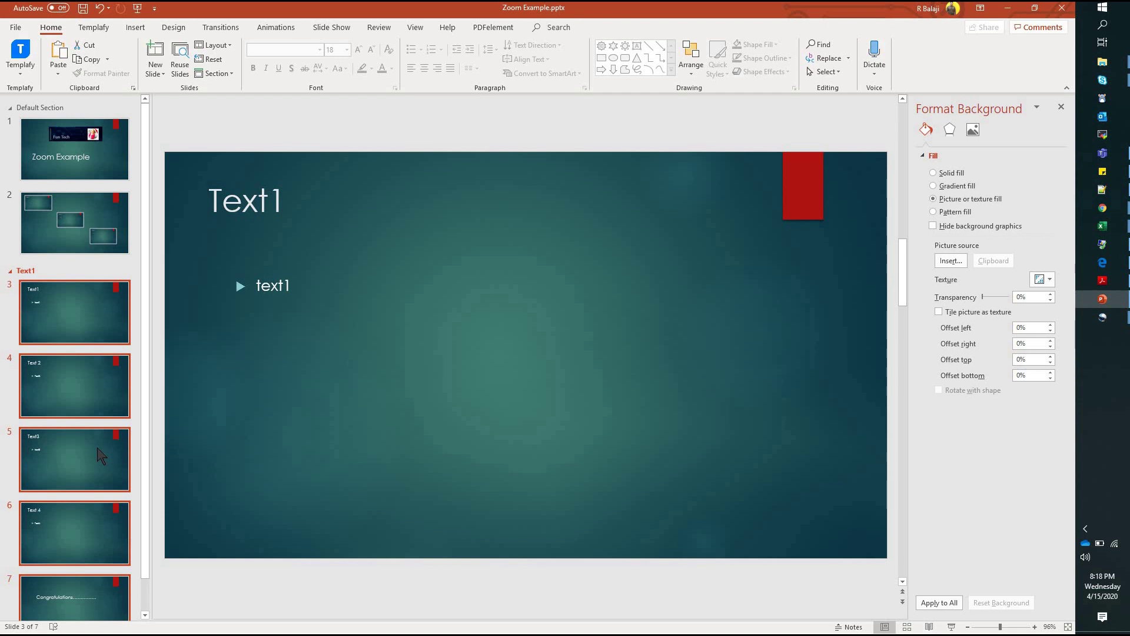
Step: Add a section named Text2 starting at the Text 4 slide (slide 6), then go to slide 2
{"action": "left_click_drag", "start_coordinate": [100, 456], "coordinate": [38, 469]}
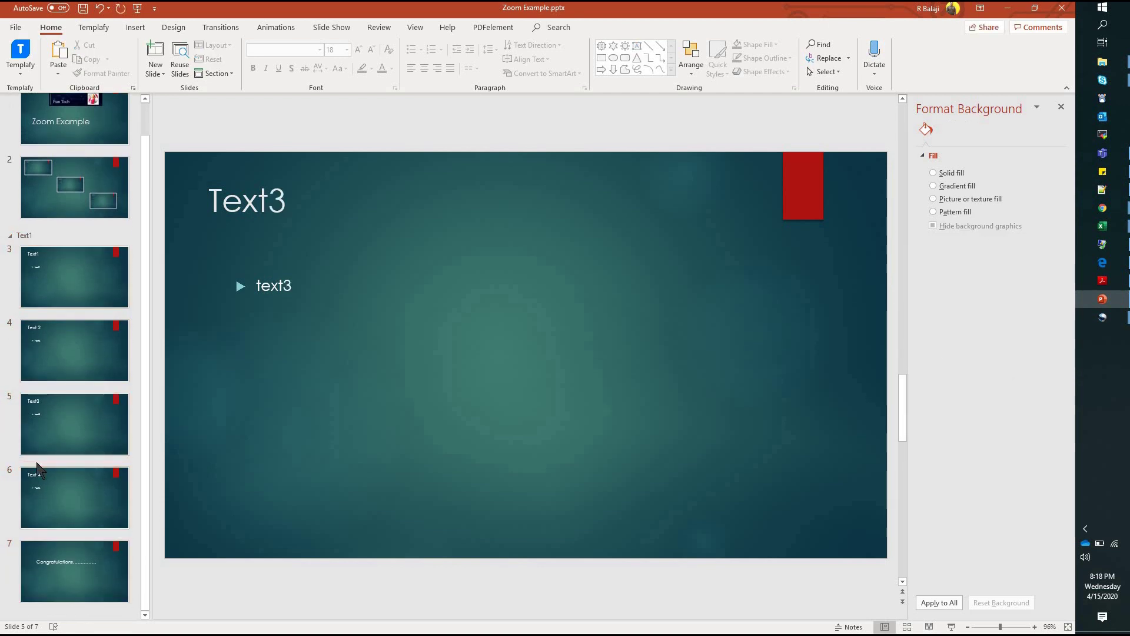
{"action": "right_click", "coordinate": [37, 463]}
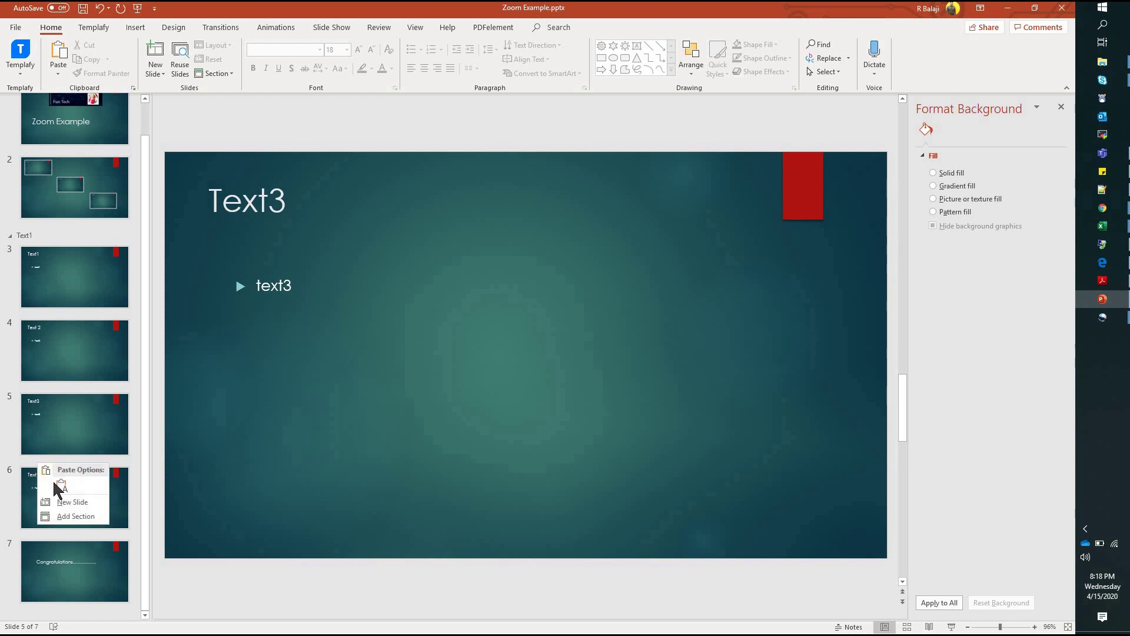
{"action": "left_click", "coordinate": [77, 516]}
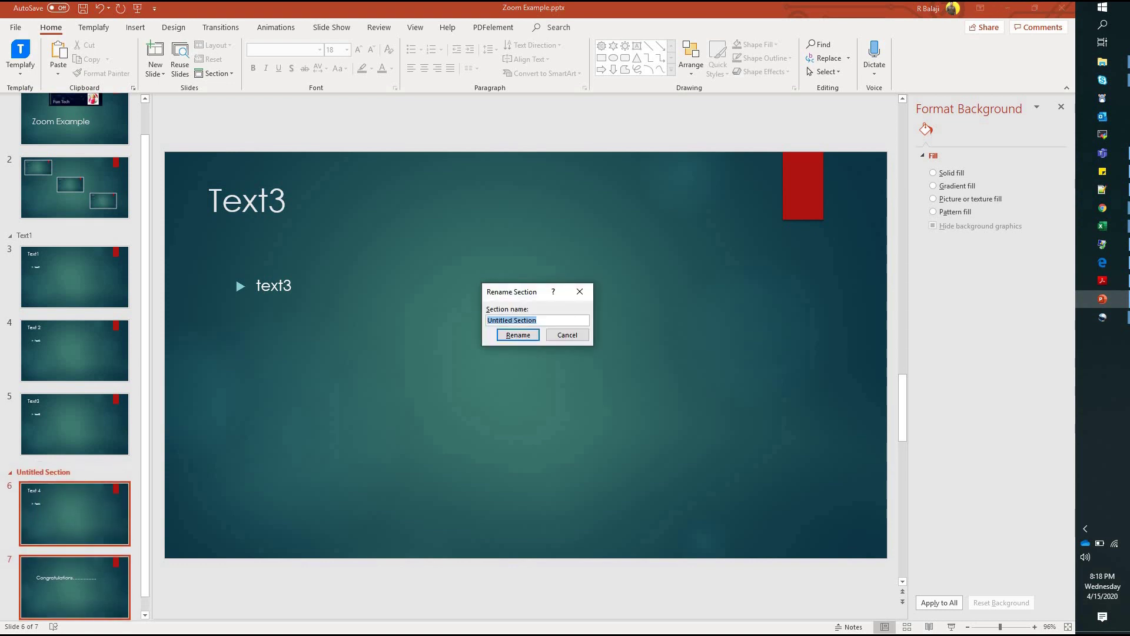
{"action": "type", "text": "Text2"}
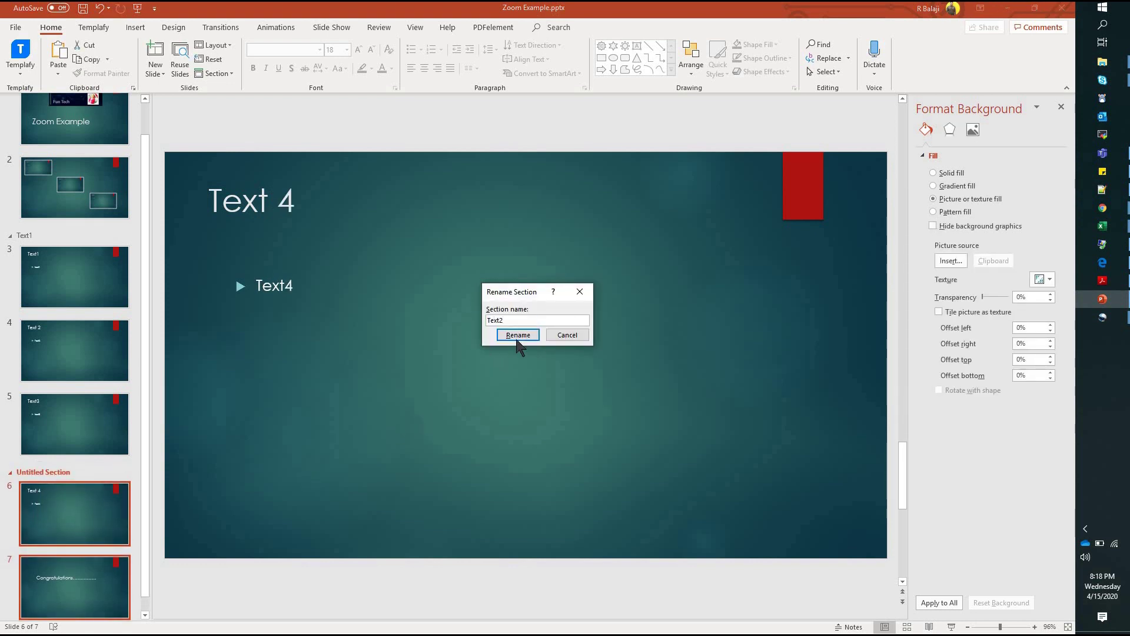
{"action": "left_click", "coordinate": [518, 339]}
{"action": "left_click", "coordinate": [43, 192]}
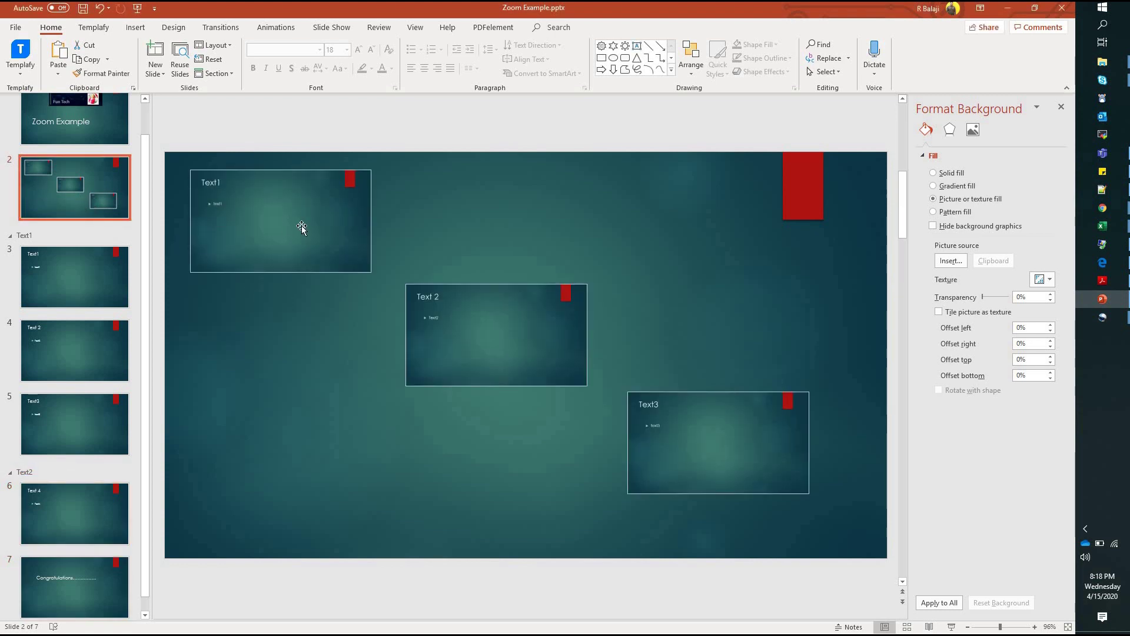
Step: Delete the Text1, Text 2 and Text3 slide zooms from slide 2 one by one
{"action": "left_click", "coordinate": [307, 226]}
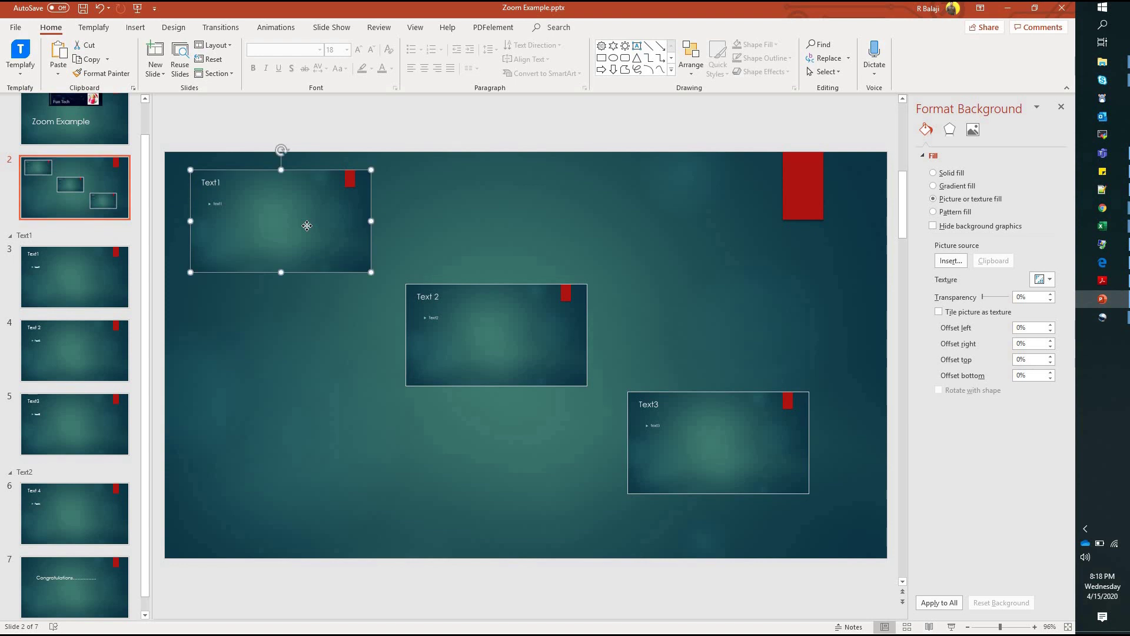
{"action": "key", "text": "Delete"}
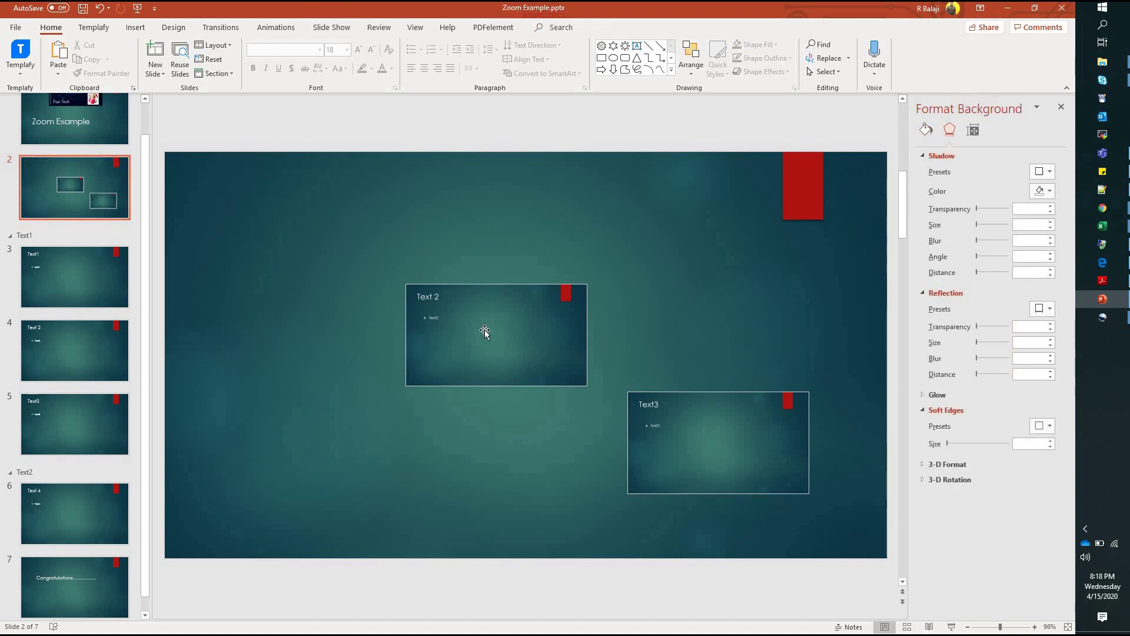
{"action": "left_click", "coordinate": [485, 331]}
{"action": "key", "text": "Delete"}
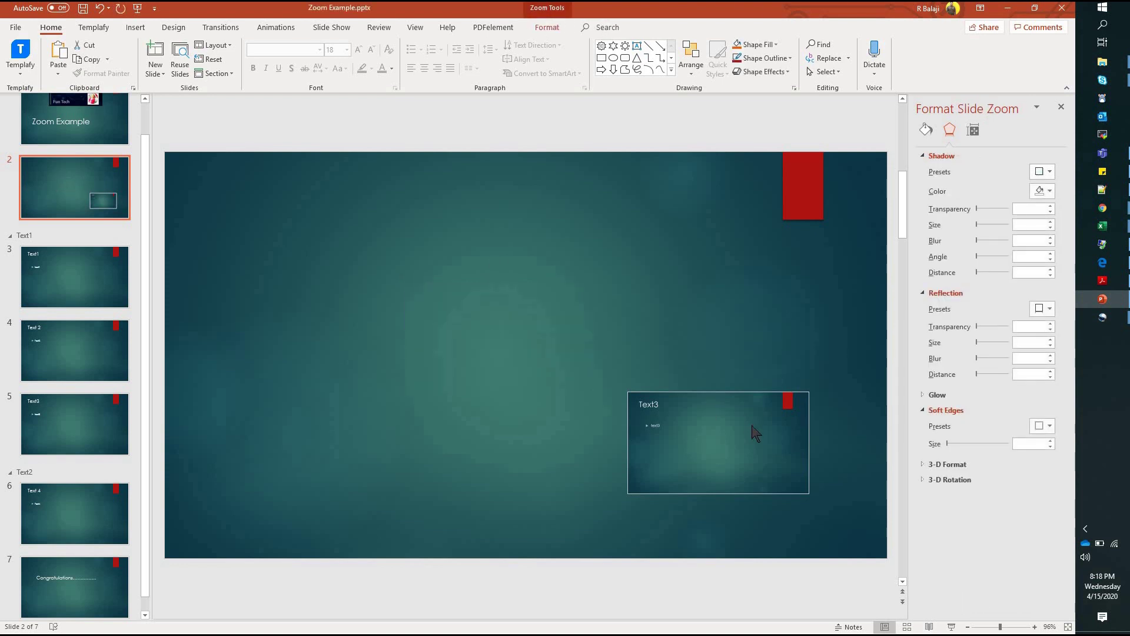
{"action": "left_click", "coordinate": [754, 432]}
{"action": "key", "text": "Delete"}
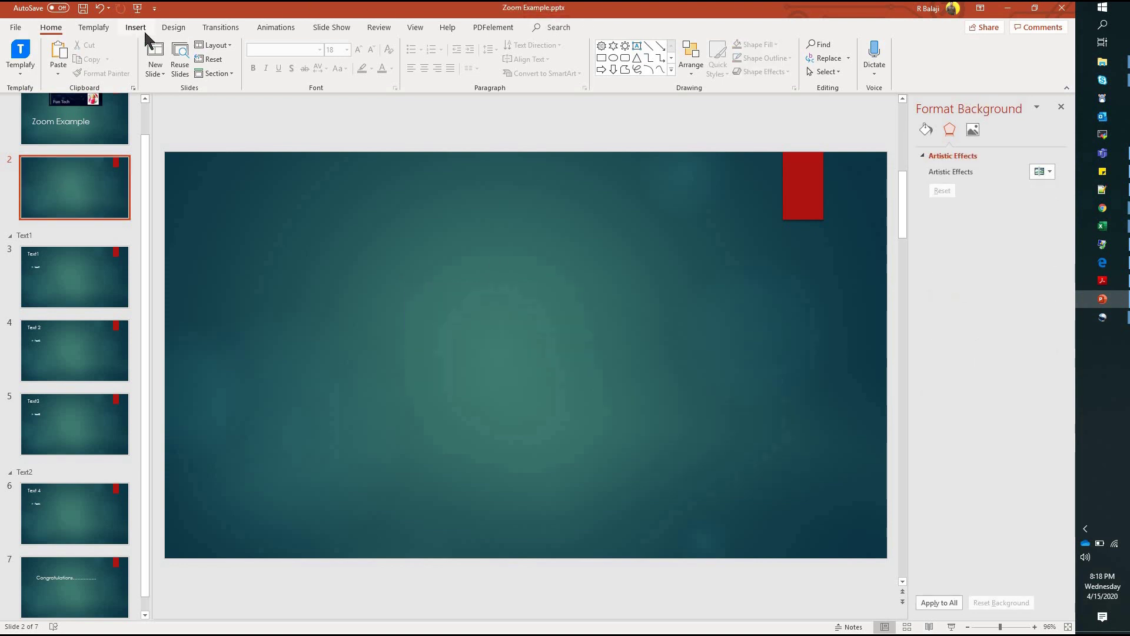
Step: Insert a Section Zoom with Section 2: Text1 and Section 3: Text2 ticked
{"action": "left_click", "coordinate": [136, 27]}
{"action": "left_click", "coordinate": [490, 70]}
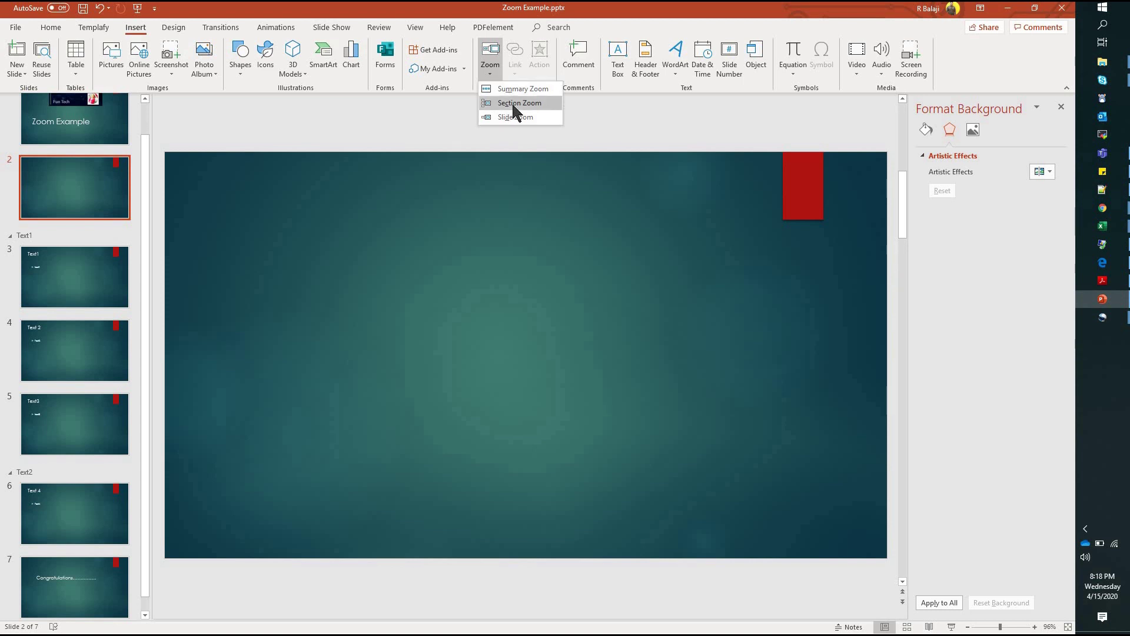
{"action": "left_click", "coordinate": [513, 103]}
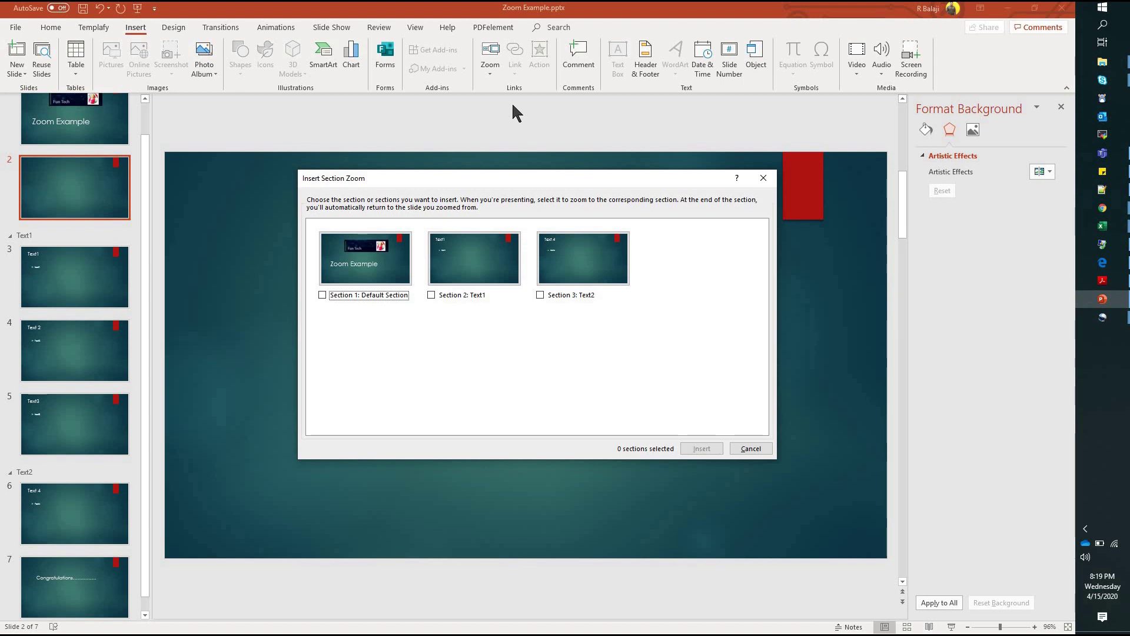
{"action": "left_click", "coordinate": [432, 294]}
{"action": "left_click", "coordinate": [540, 295]}
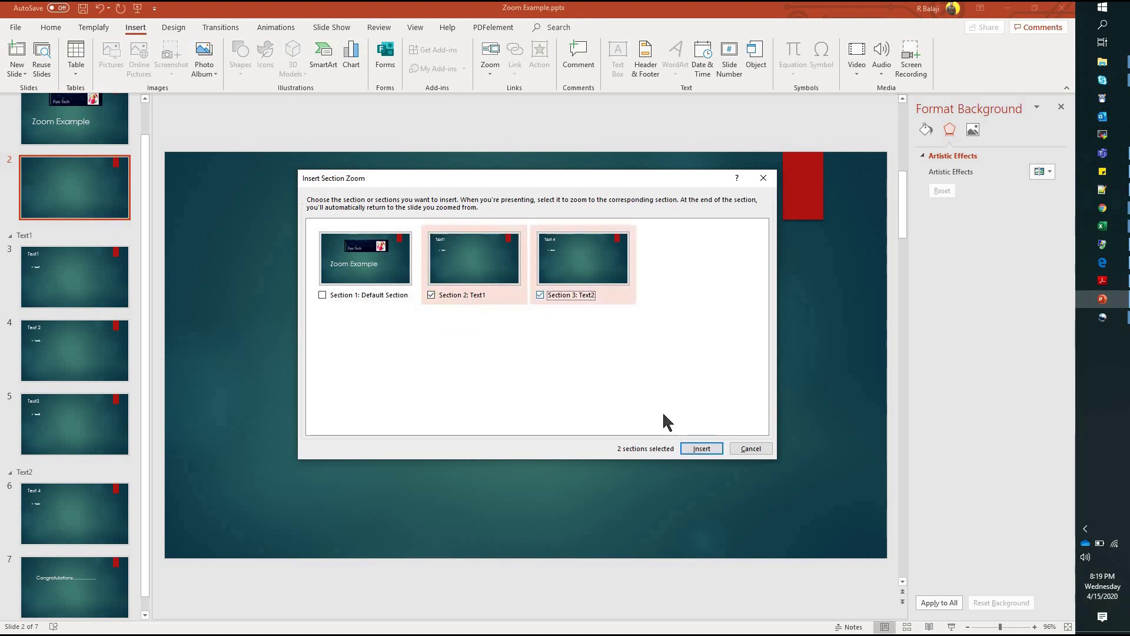
{"action": "left_click", "coordinate": [695, 449]}
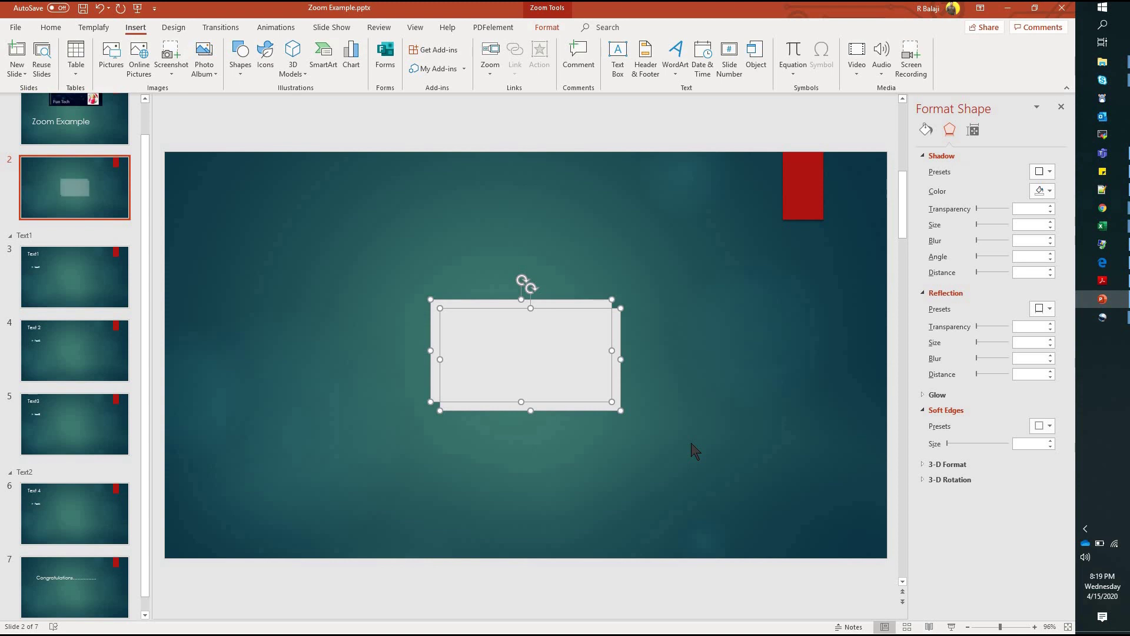
Step: Move the Text1 section zoom to upper left and Text2 to lower right, then present from the start
{"action": "left_click", "coordinate": [663, 446]}
{"action": "left_click_drag", "start_coordinate": [526, 395], "coordinate": [665, 466]}
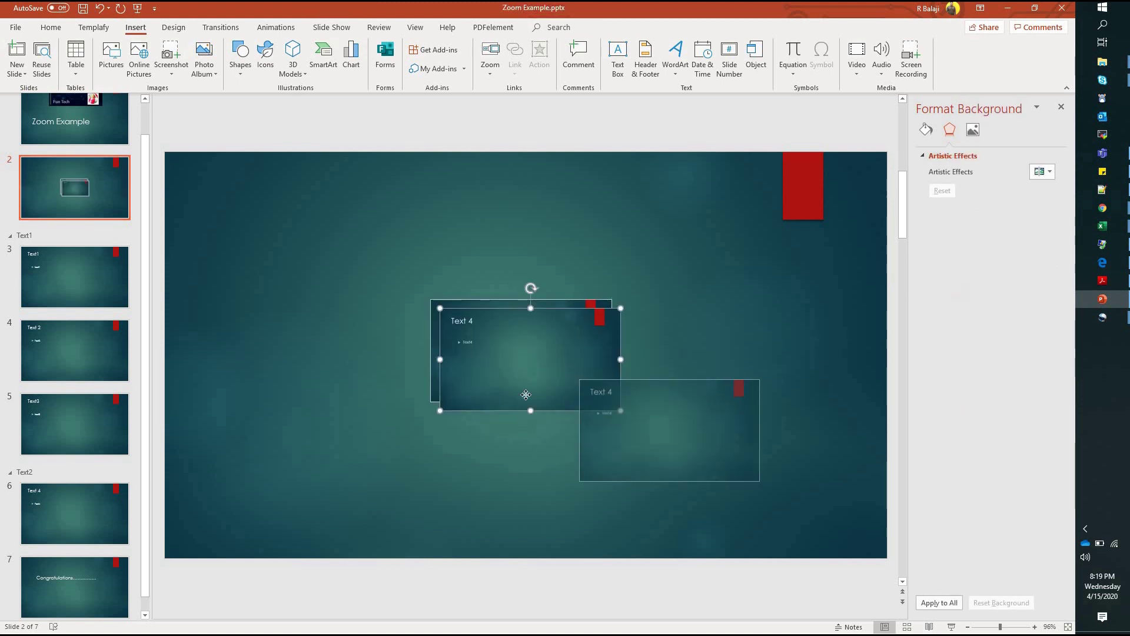
{"action": "left_click_drag", "start_coordinate": [496, 371], "coordinate": [296, 268]}
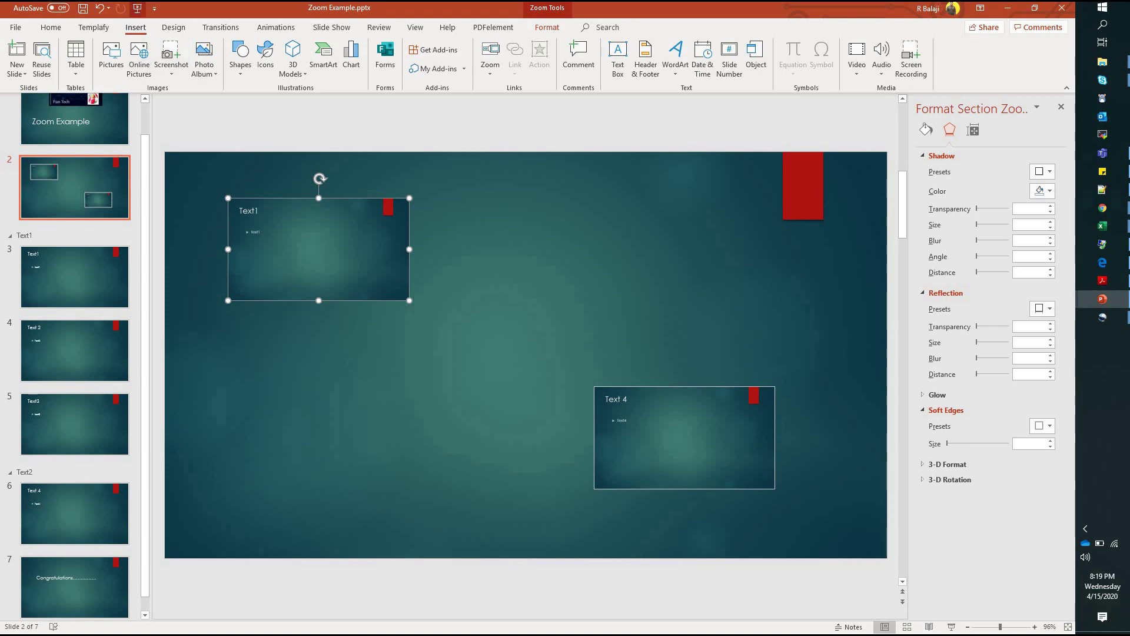
{"action": "left_click", "coordinate": [137, 8]}
{"action": "key", "text": "space"}
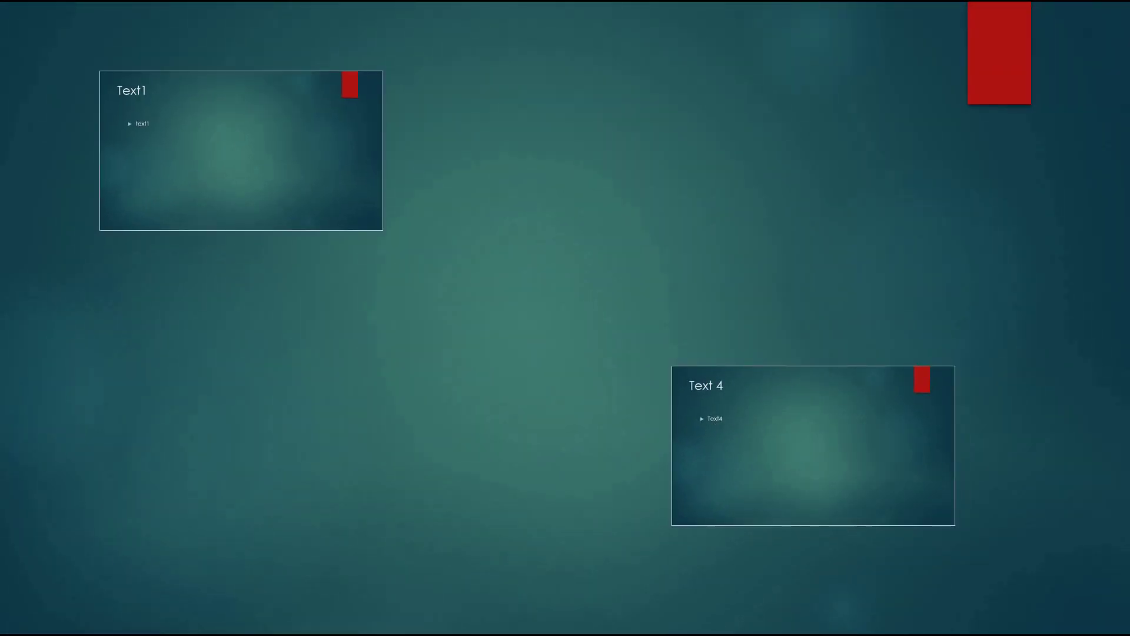
Step: End the slide show and delete both the Text1 and Text2 section zooms from slide 2
{"action": "key", "text": "space"}
{"action": "left_click", "coordinate": [136, 2]}
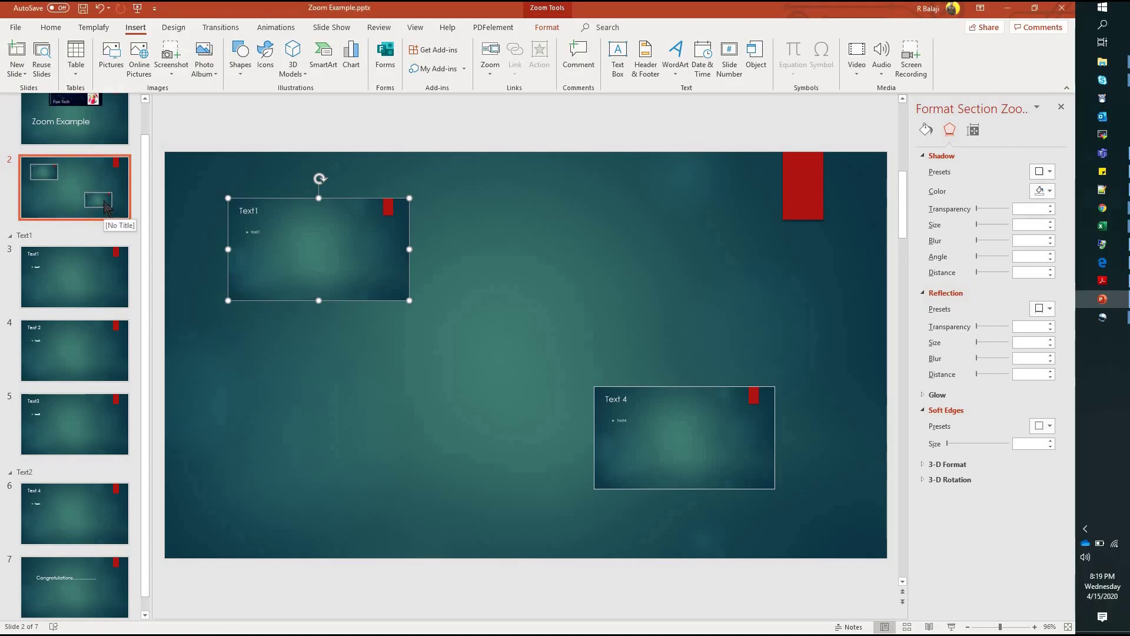
{"action": "left_click", "coordinate": [197, 241]}
{"action": "left_click", "coordinate": [287, 244]}
{"action": "key", "text": "Delete"}
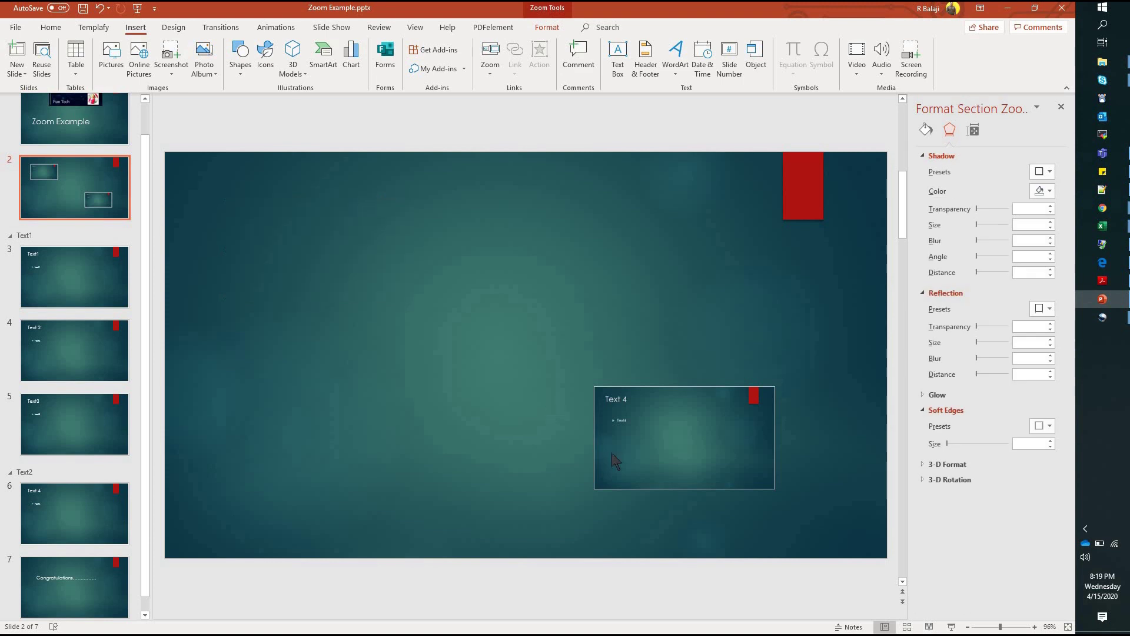
{"action": "left_click", "coordinate": [659, 460]}
{"action": "key", "text": "Delete"}
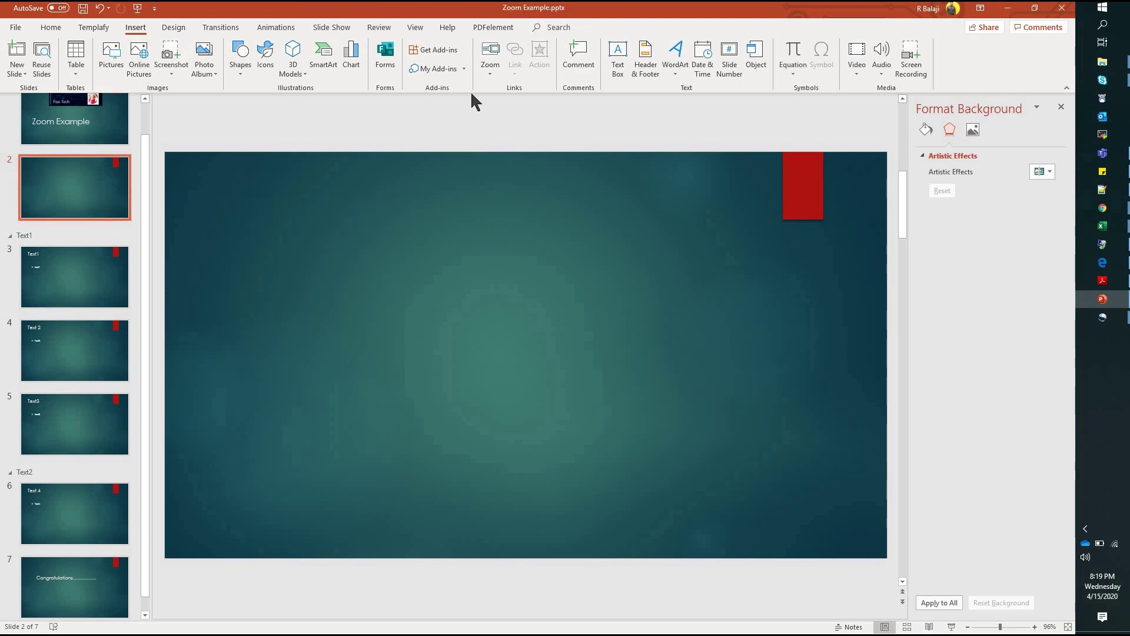
Step: Start a Summary Zoom with Slide 2, Text 4 and Congratulations chosen instead of Text1
{"action": "left_click", "coordinate": [492, 75]}
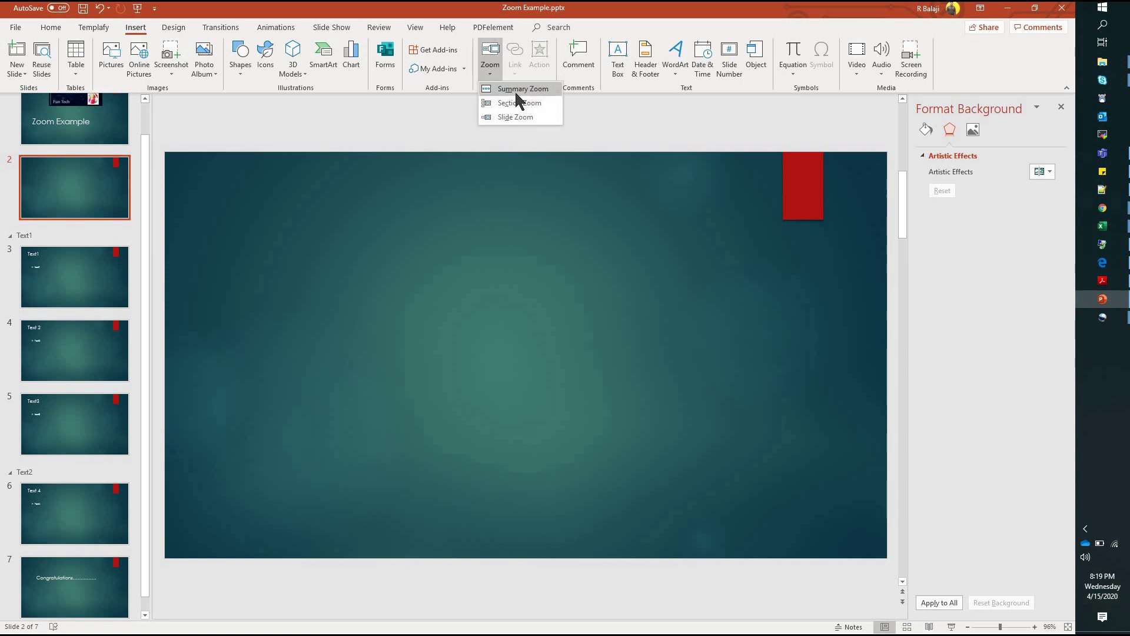
{"action": "left_click", "coordinate": [514, 90]}
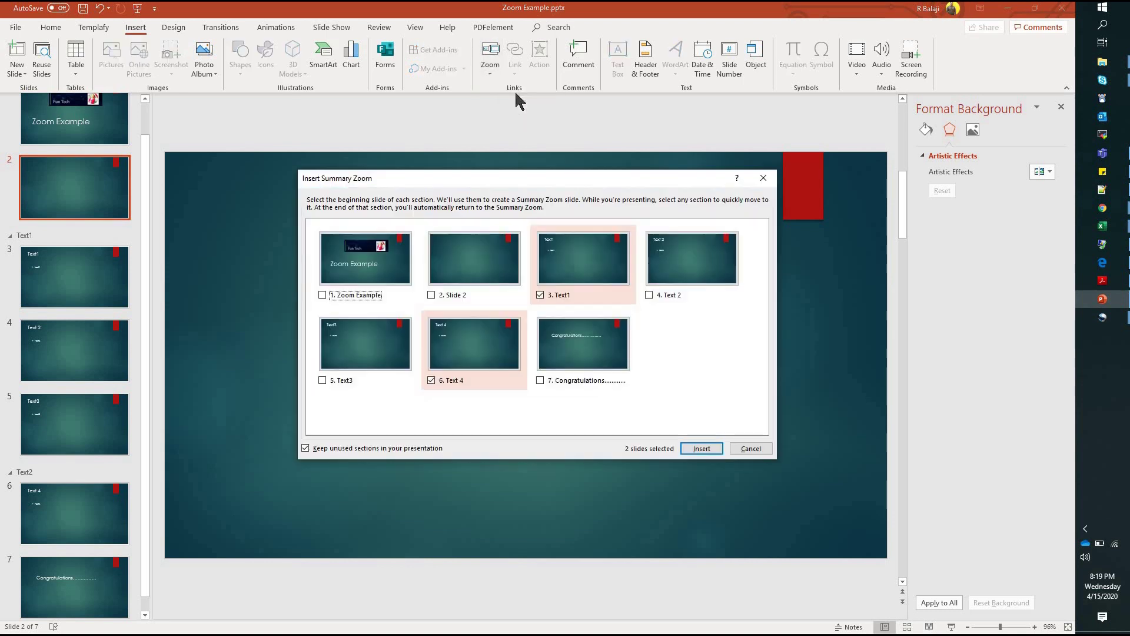
{"action": "left_click", "coordinate": [539, 295]}
{"action": "left_click", "coordinate": [436, 380]}
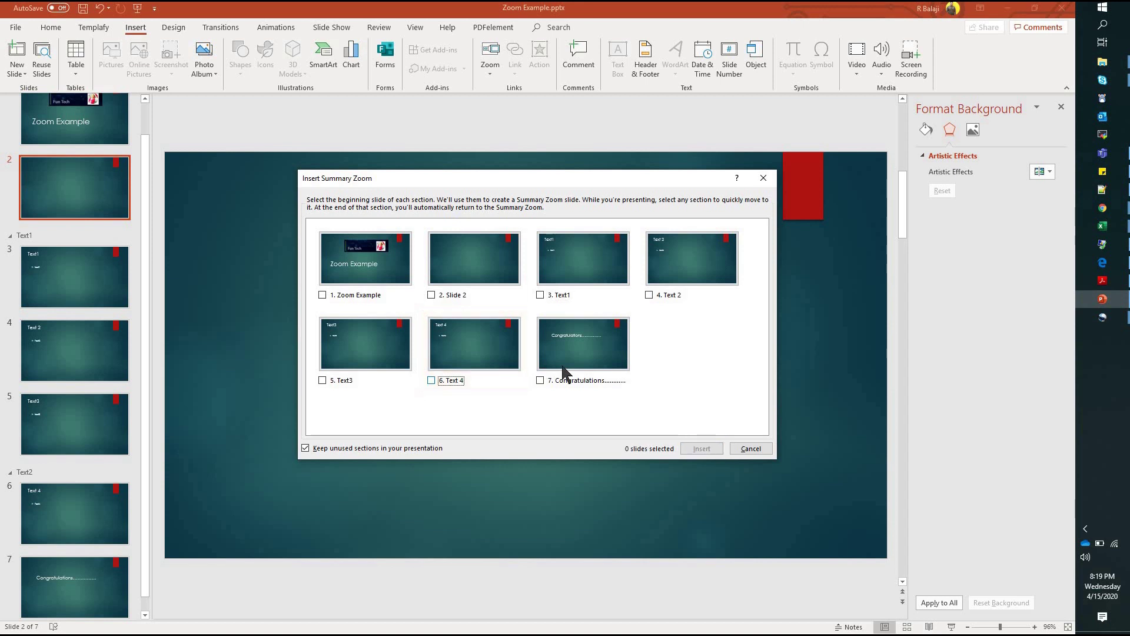
{"action": "left_click", "coordinate": [565, 371]}
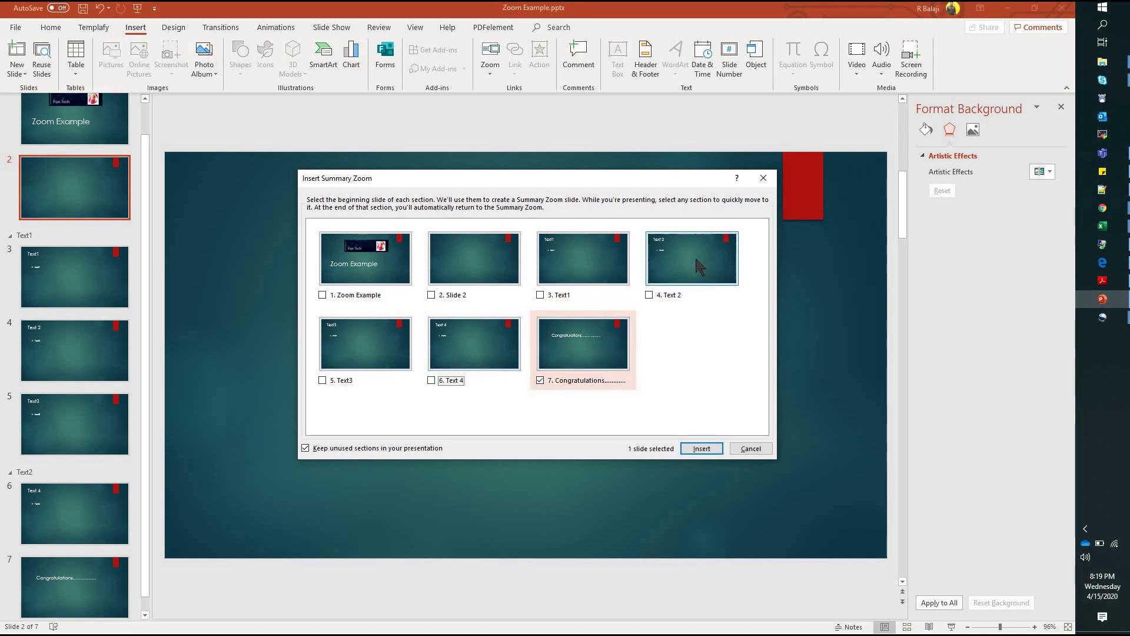
{"action": "left_click", "coordinate": [455, 351]}
{"action": "left_click", "coordinate": [457, 276]}
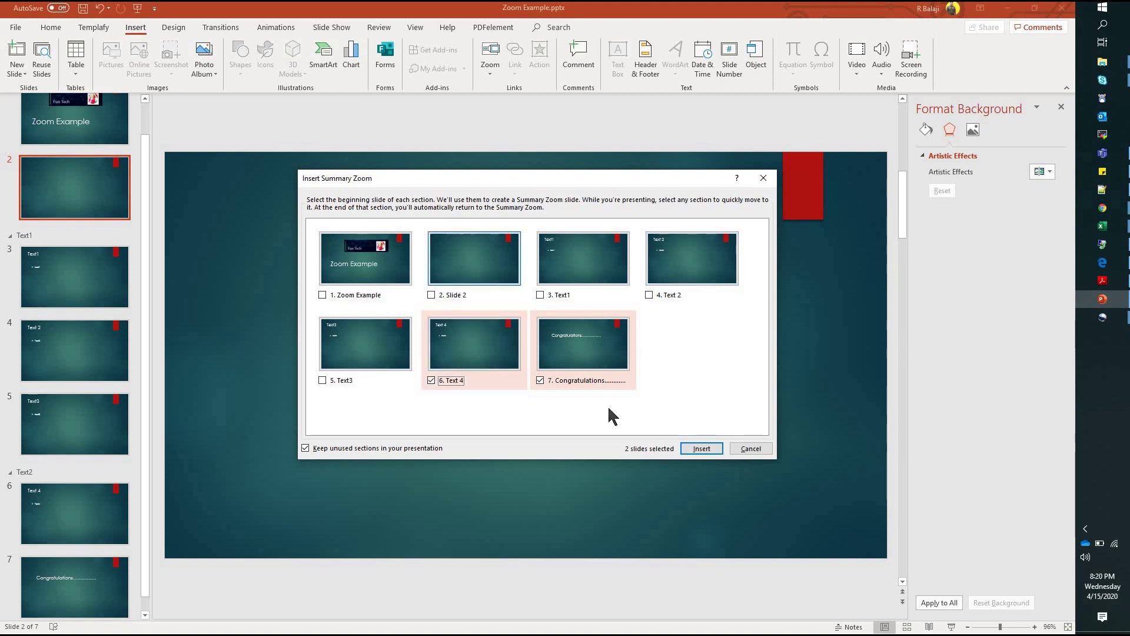
Step: Insert the summary zoom slide and delete its empty title placeholder
{"action": "left_click", "coordinate": [701, 448]}
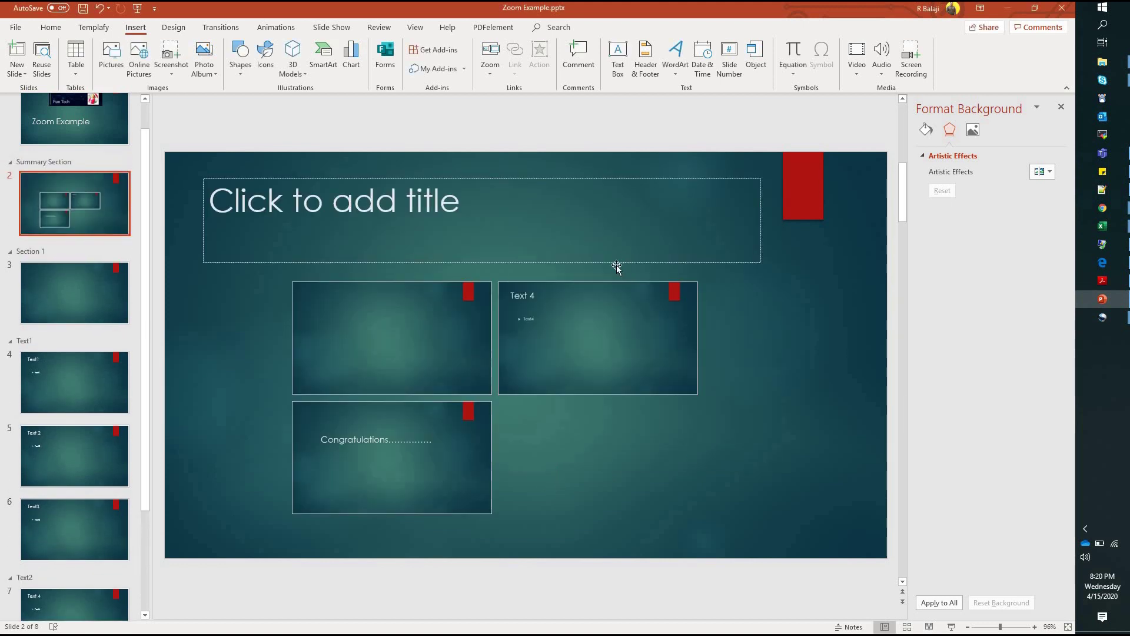
{"action": "left_click", "coordinate": [611, 261]}
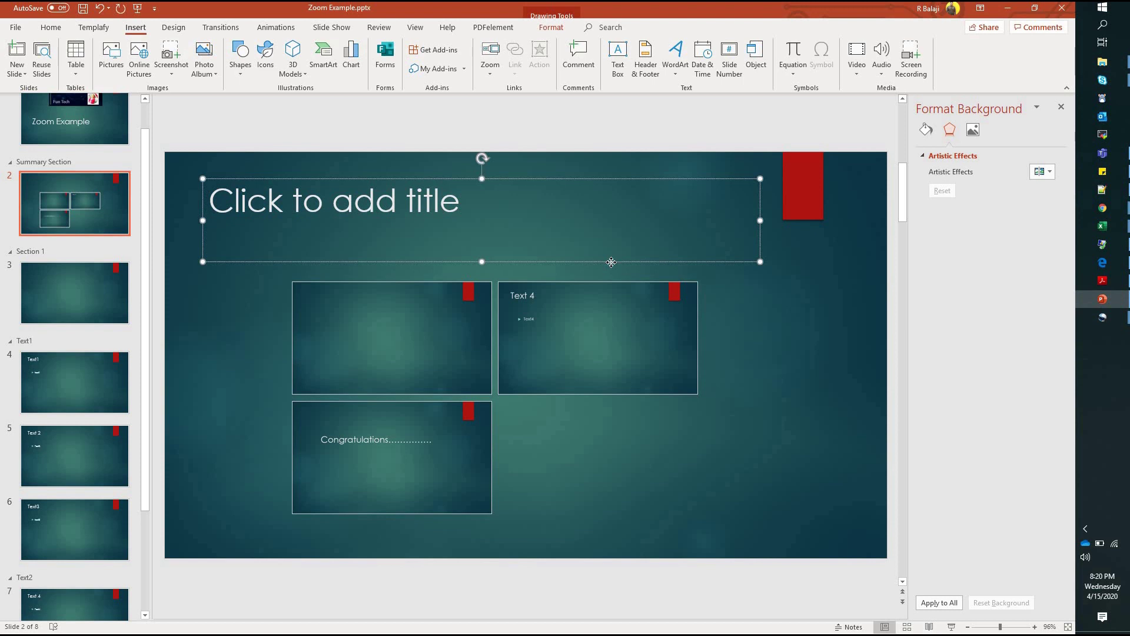
{"action": "key", "text": "Delete"}
Step: Arrange the zoom thumbnails, with Text 4 on the right and Congratulations centred below
{"action": "left_click_drag", "start_coordinate": [370, 389], "coordinate": [308, 380]}
{"action": "left_click_drag", "start_coordinate": [597, 339], "coordinate": [660, 331]}
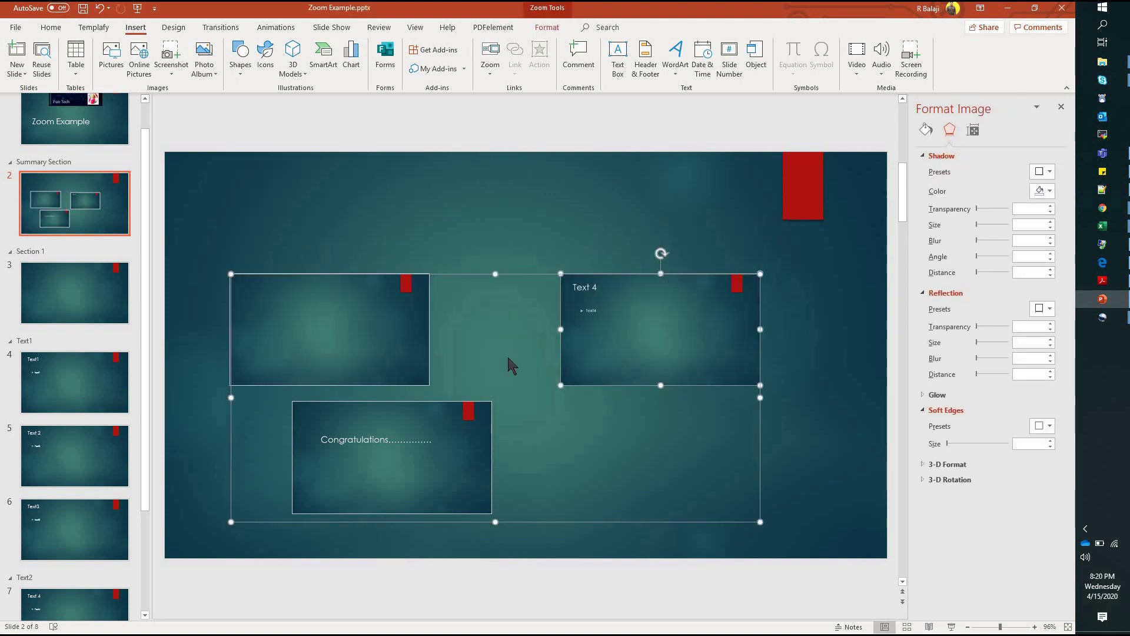
{"action": "left_click_drag", "start_coordinate": [454, 436], "coordinate": [403, 371]}
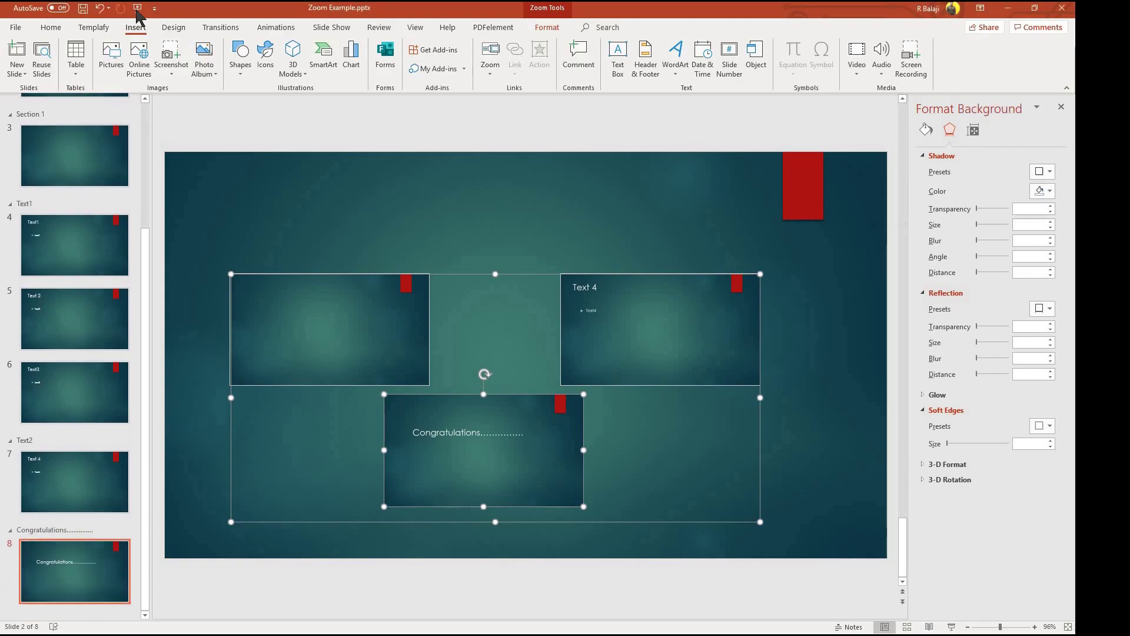
{"action": "scroll", "coordinate": [75, 189], "scroll_direction": "up", "scroll_amount": 3}
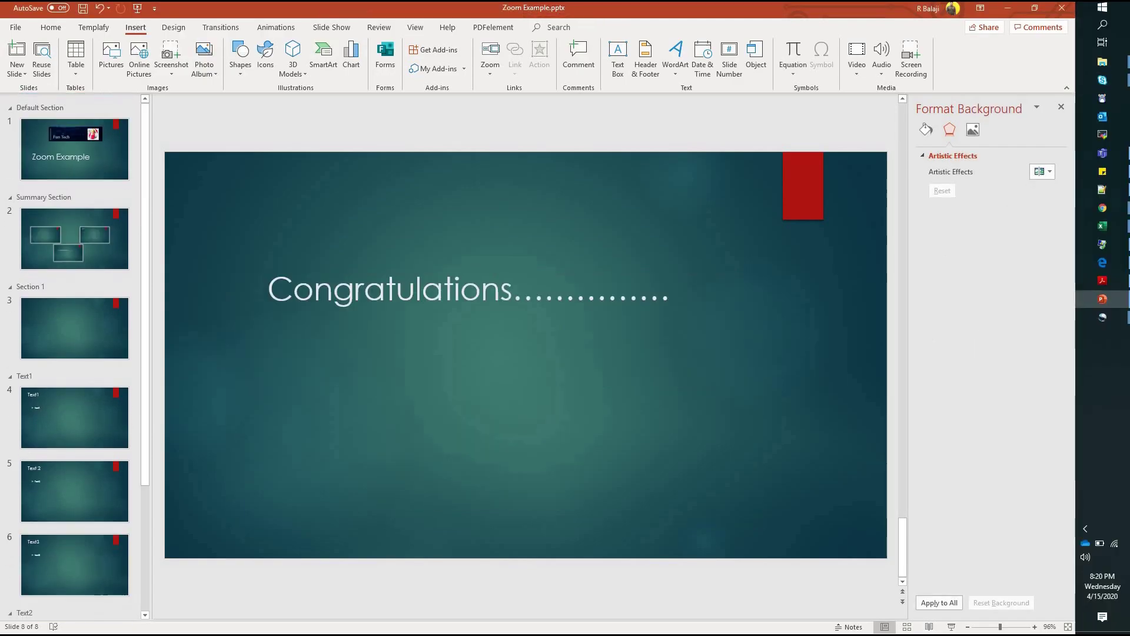